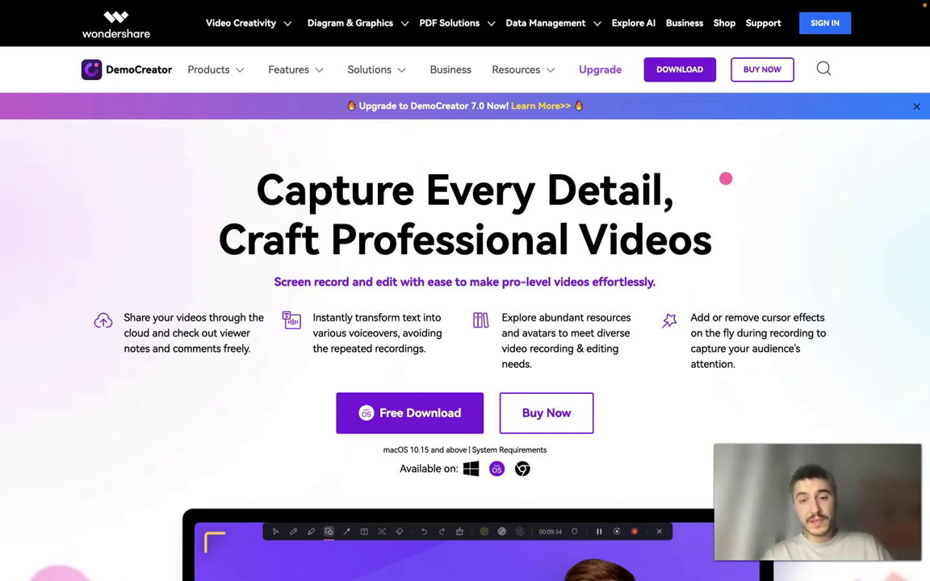
# Scroll the DemoCreator homepage past the recording mockup to the editor's clip-timeline and effects preview.
pyautogui.scroll(-1, 541, 339)
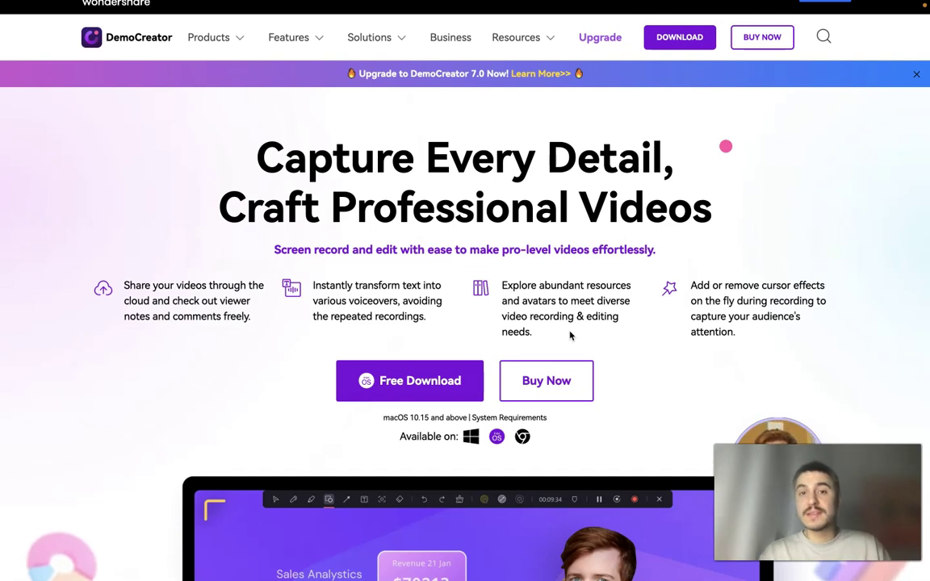
pyautogui.scroll(1, 570, 336)
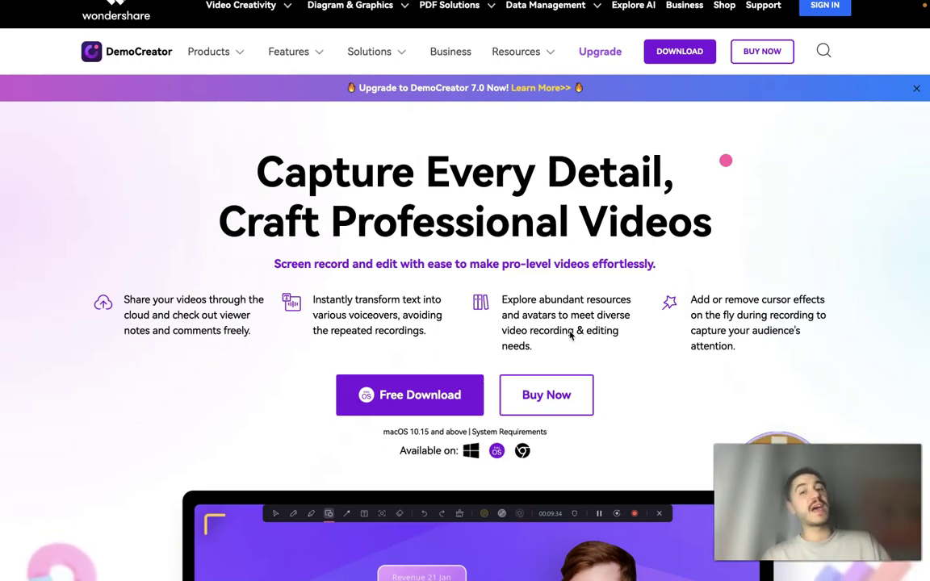
pyautogui.scroll(-2, 570, 335)
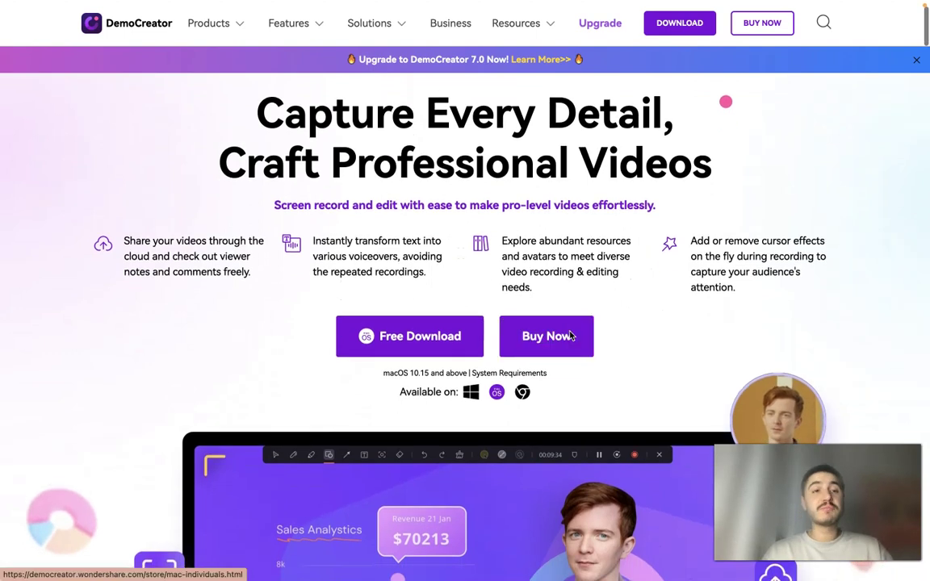
pyautogui.scroll(1, 570, 336)
pyautogui.scroll(1, 570, 335)
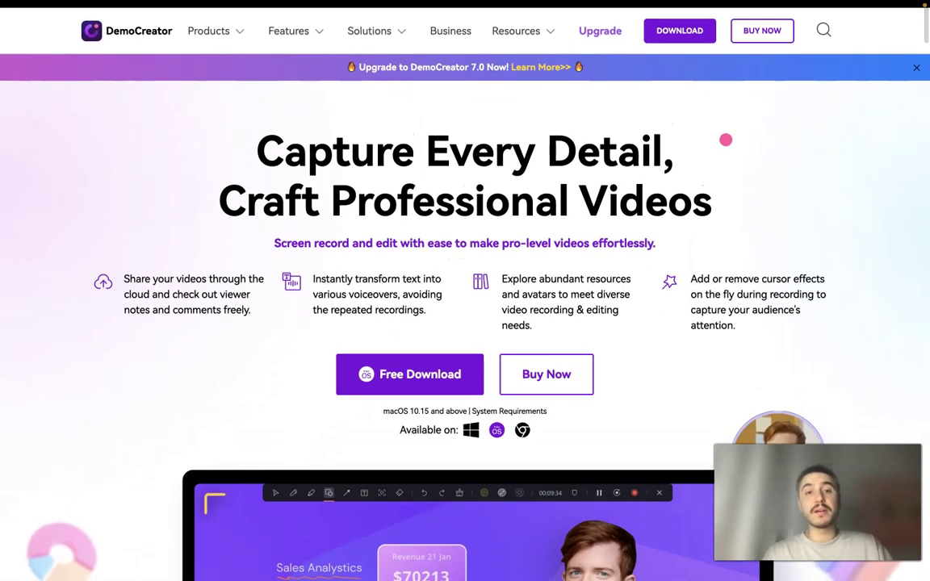
pyautogui.scroll(-2, 569, 336)
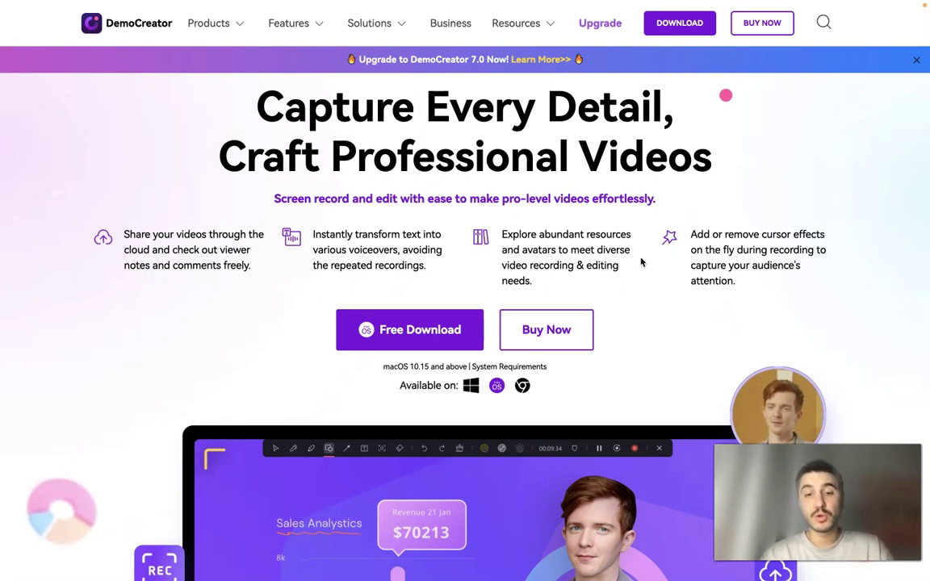
pyautogui.scroll(-1, 641, 261)
pyautogui.scroll(-4, 641, 261)
pyautogui.scroll(-1, 640, 260)
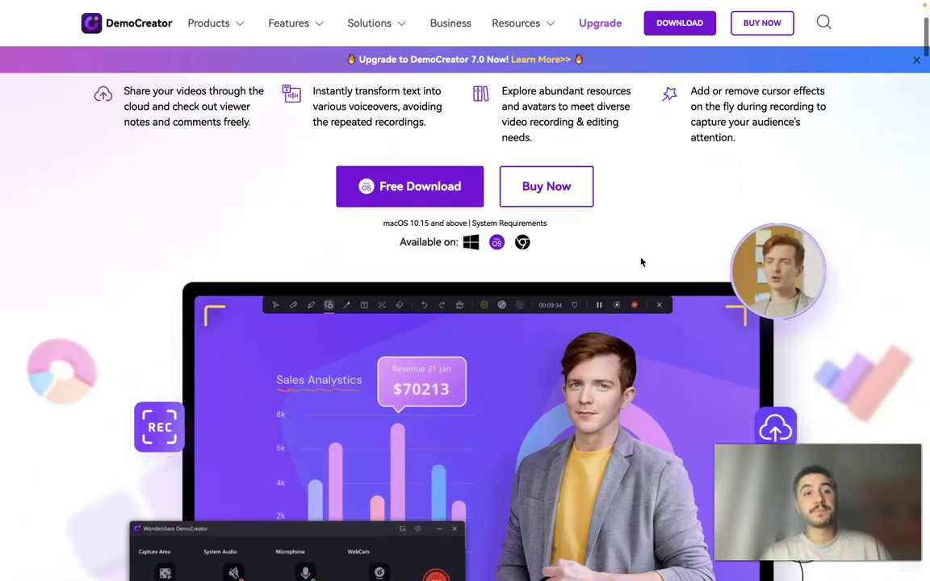
pyautogui.scroll(-3, 641, 261)
pyautogui.scroll(-1, 641, 261)
pyautogui.scroll(-1, 640, 261)
pyautogui.scroll(1, 641, 261)
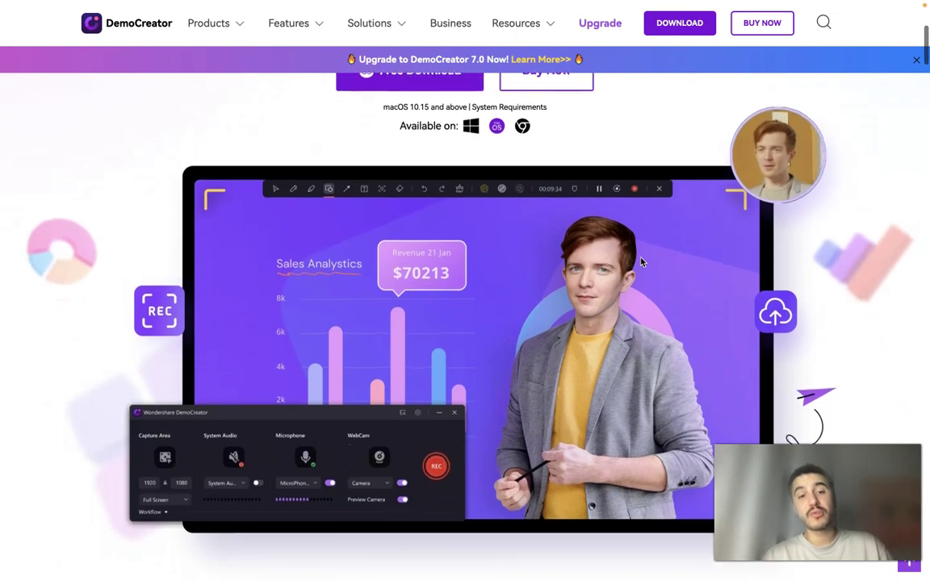
pyautogui.scroll(3, 641, 261)
pyautogui.scroll(2, 641, 260)
pyautogui.scroll(3, 641, 260)
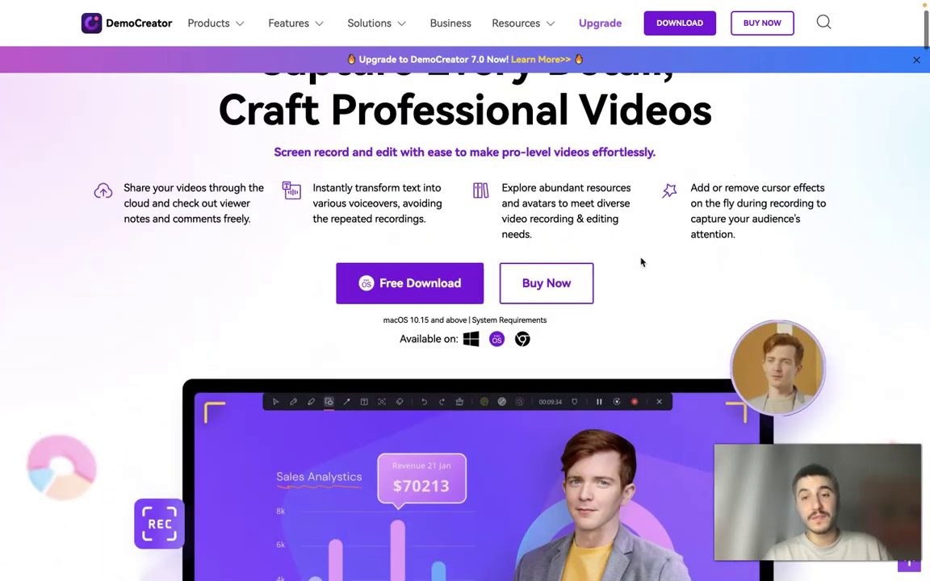
pyautogui.scroll(1, 641, 261)
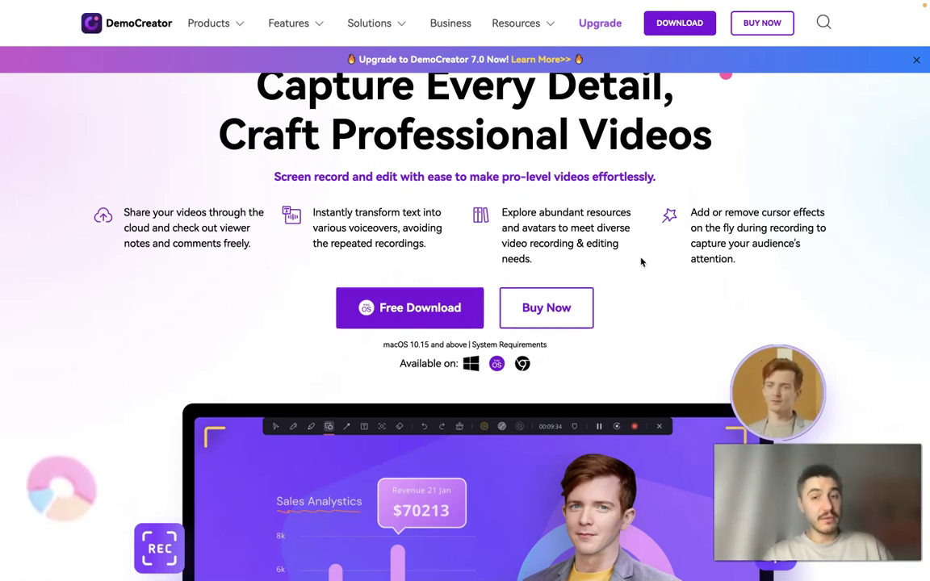
pyautogui.scroll(-1, 484, 237)
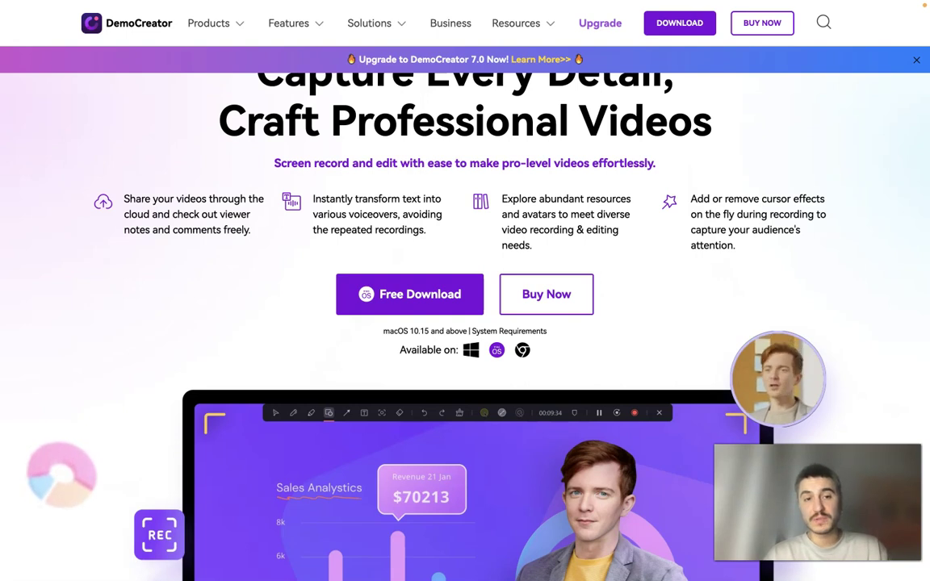
pyautogui.scroll(-1, 465, 290)
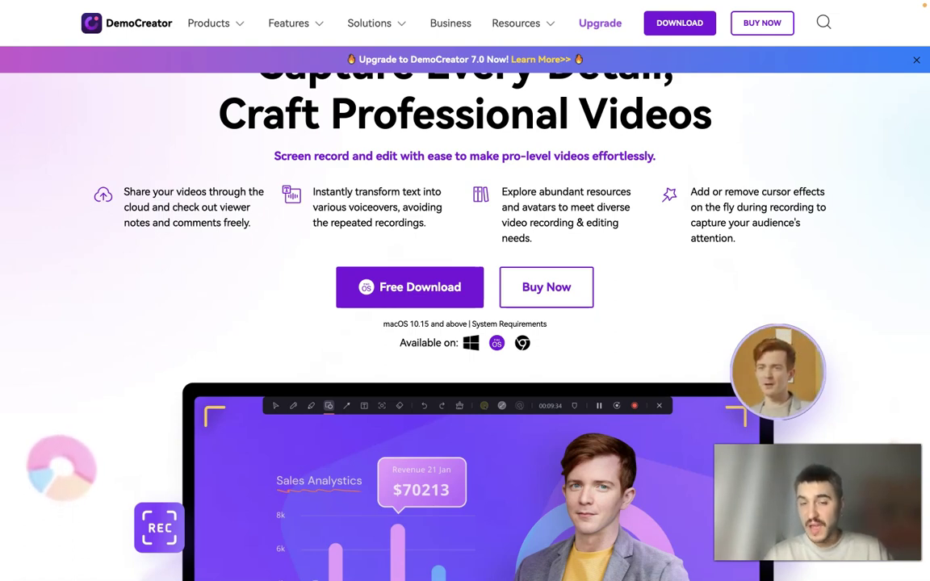
pyautogui.scroll(-1, 658, 269)
pyautogui.scroll(-1, 658, 270)
pyautogui.scroll(-1, 659, 270)
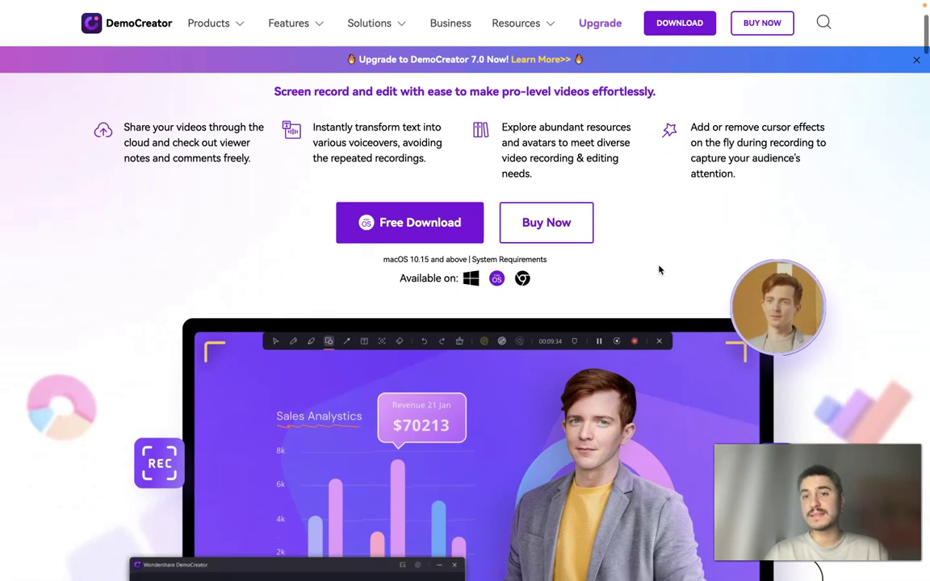
pyautogui.scroll(-1, 787, 184)
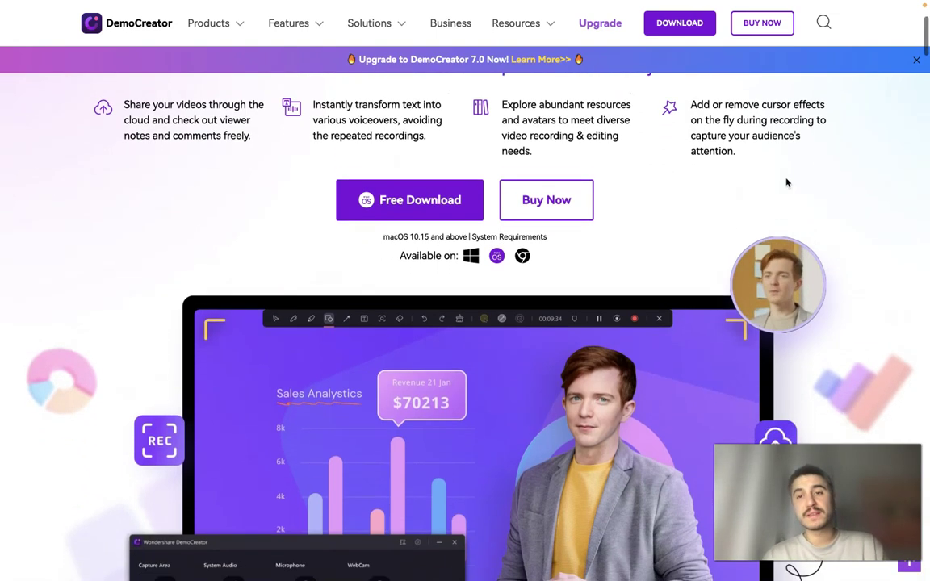
pyautogui.scroll(-1, 787, 183)
pyautogui.scroll(-1, 787, 183)
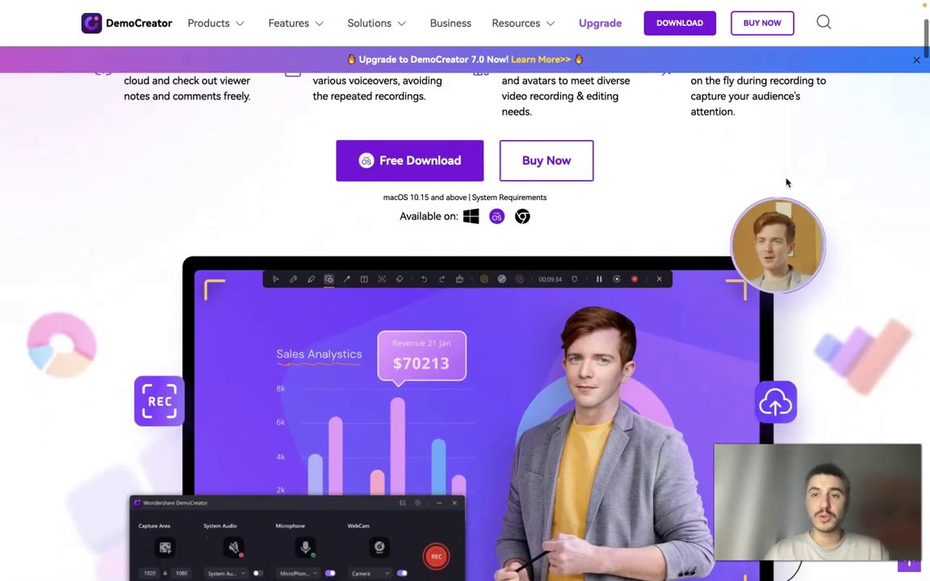
pyautogui.scroll(-5, 786, 183)
# Scroll past the recording carousel and AI Avatars/Virtual Camera cards to the Text to Speech and Share cards.
pyautogui.scroll(-5, 787, 184)
pyautogui.scroll(-2, 787, 183)
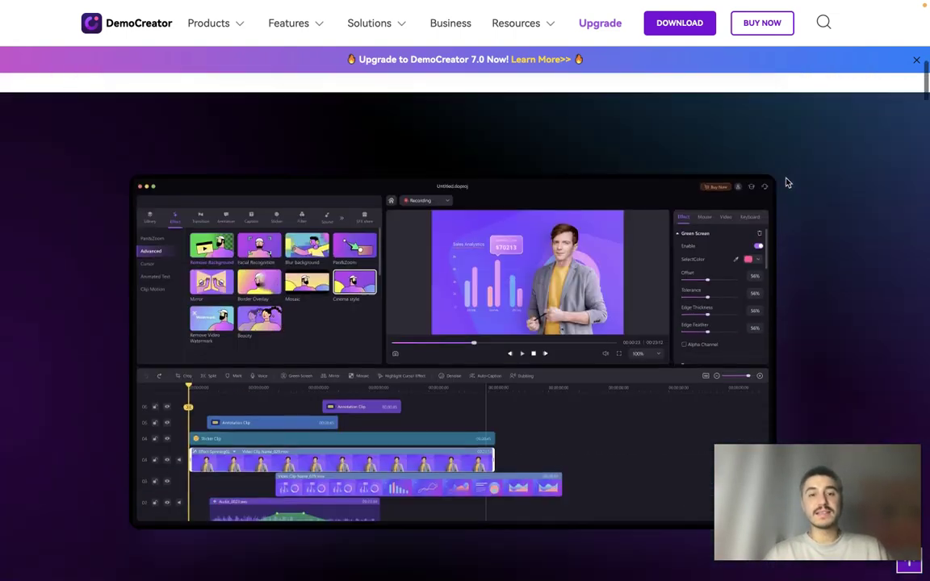
pyautogui.scroll(-2, 787, 184)
pyautogui.scroll(-2, 787, 183)
pyautogui.scroll(2, 499, 232)
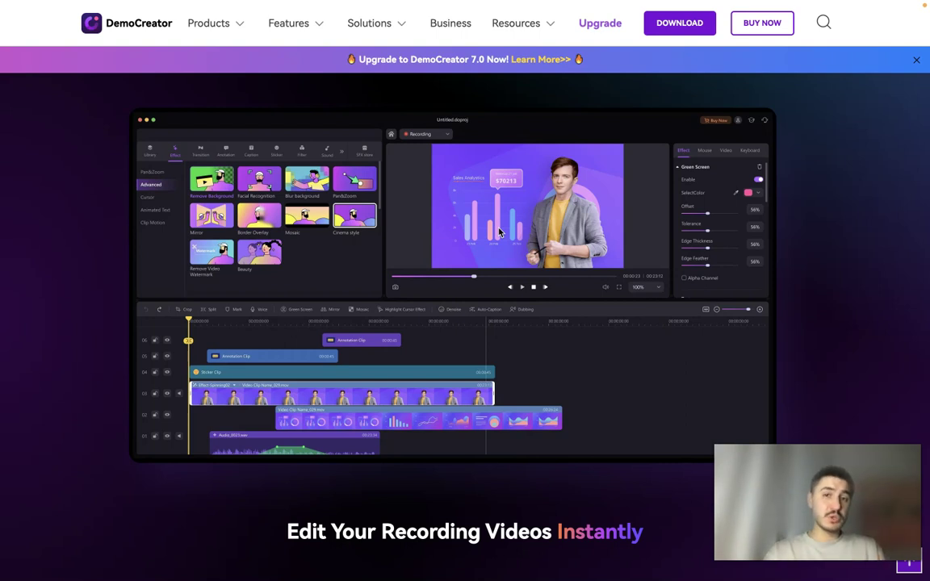
pyautogui.scroll(-1, 498, 233)
pyautogui.scroll(-2, 498, 233)
pyautogui.scroll(-2, 499, 233)
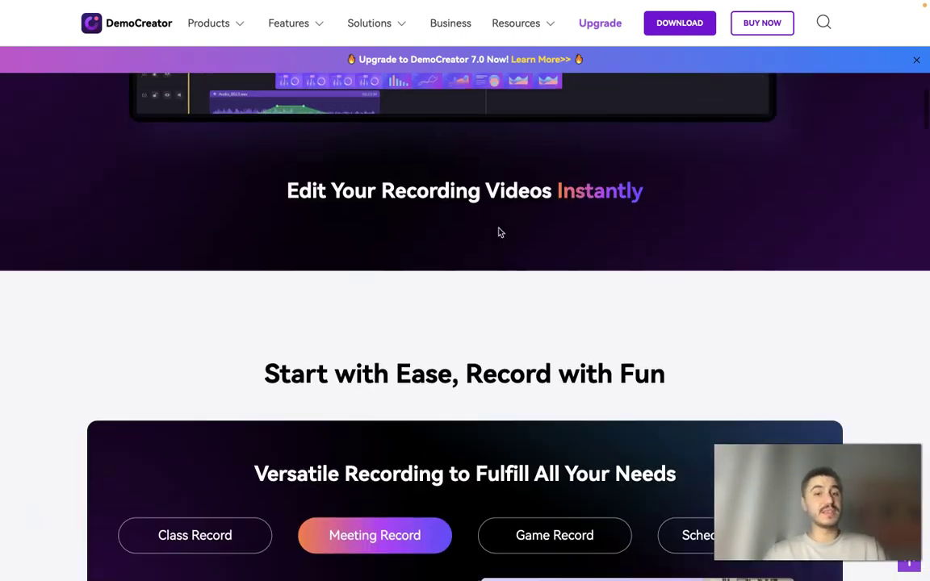
pyautogui.scroll(-1, 499, 232)
pyautogui.scroll(-1, 499, 233)
pyautogui.scroll(1, 498, 232)
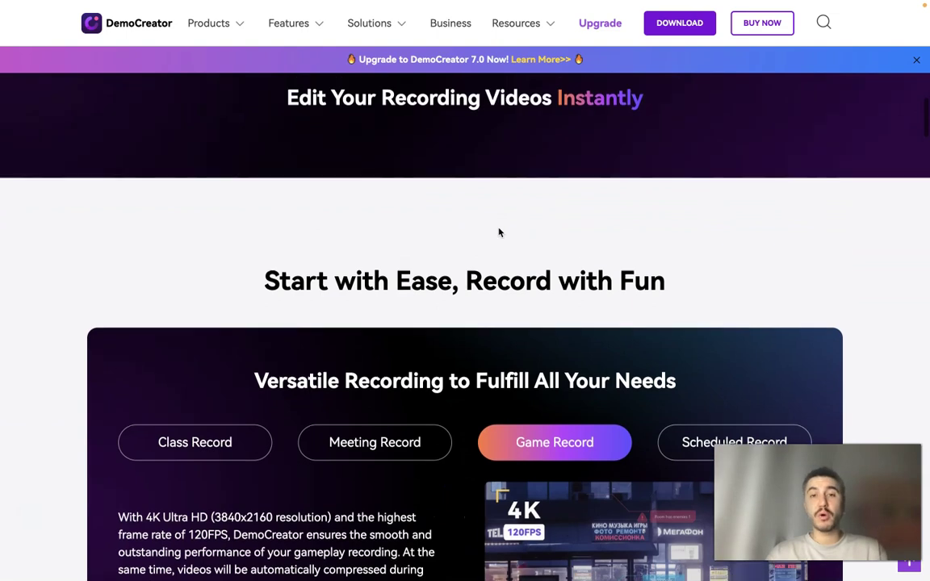
pyautogui.scroll(-1, 498, 232)
pyautogui.scroll(-1, 498, 233)
pyautogui.scroll(-2, 499, 233)
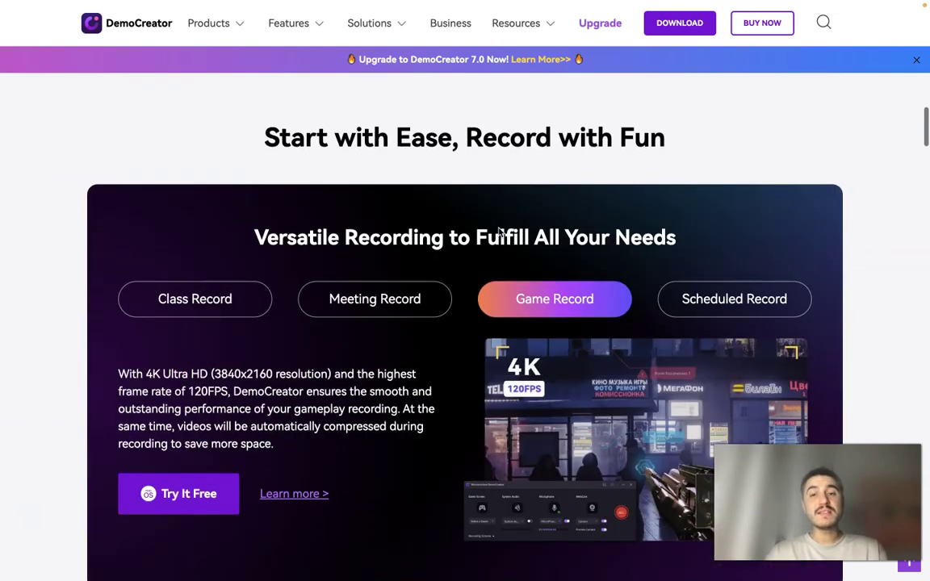
pyautogui.scroll(-1, 499, 233)
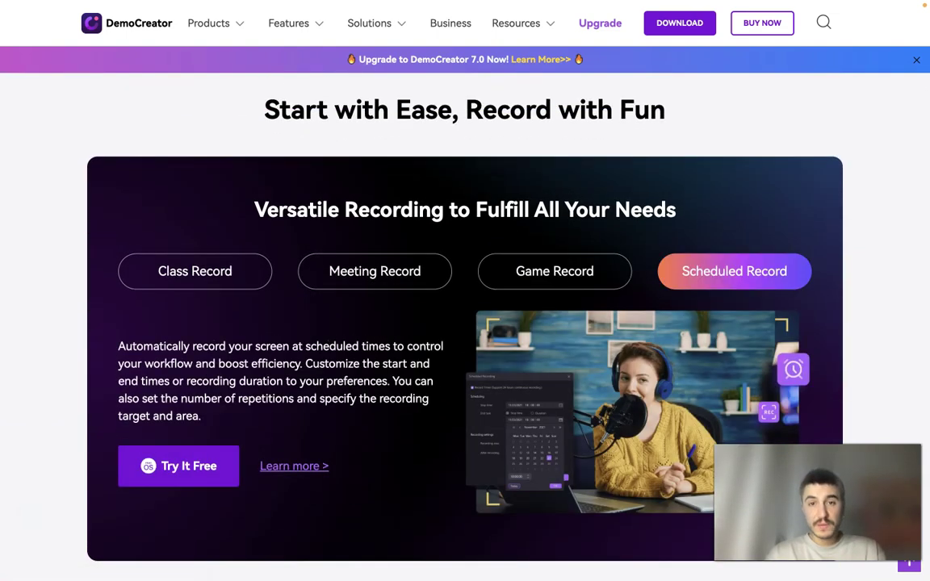
pyautogui.scroll(-3, 615, 331)
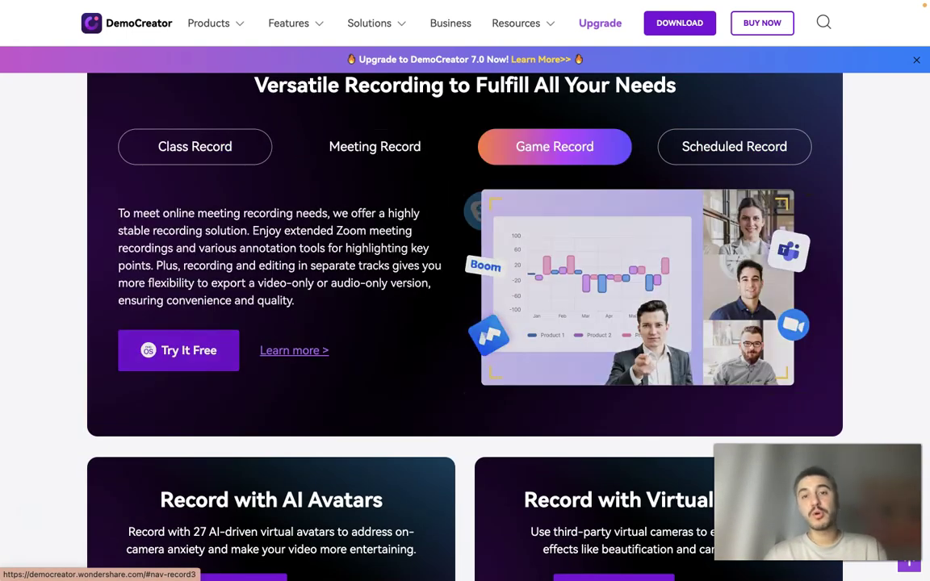
pyautogui.scroll(-5, 465, 323)
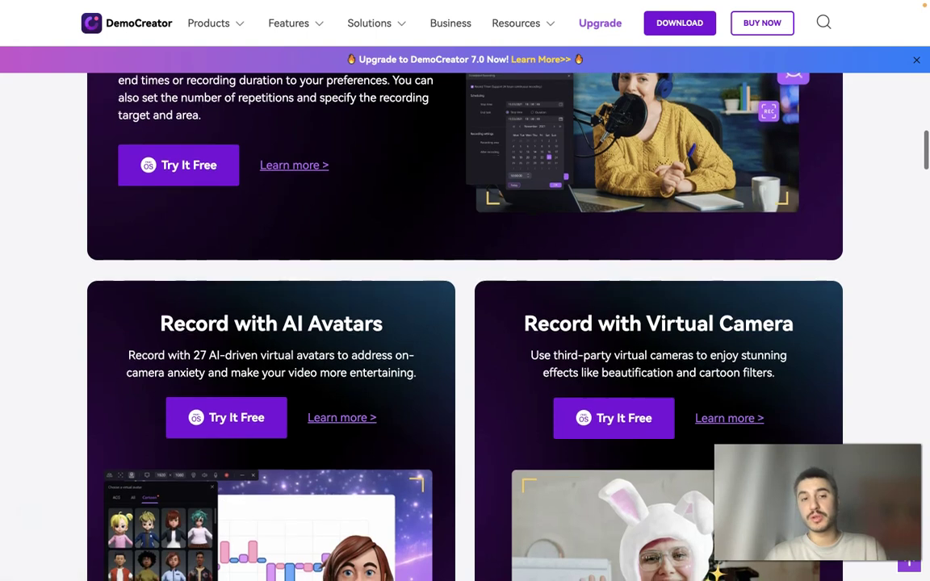
pyautogui.scroll(-5, 465, 323)
pyautogui.scroll(-5, 608, 316)
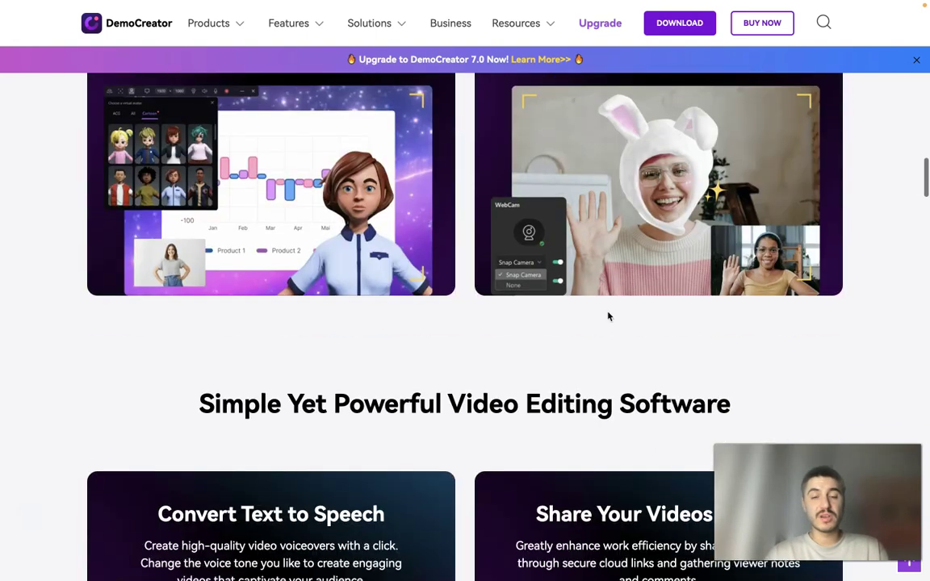
pyautogui.scroll(-5, 607, 316)
# Scroll past Annotation Tools and the Easy Steps cards to the Business / Marketing & Training videos section.
pyautogui.scroll(-3, 610, 316)
pyautogui.scroll(1, 610, 319)
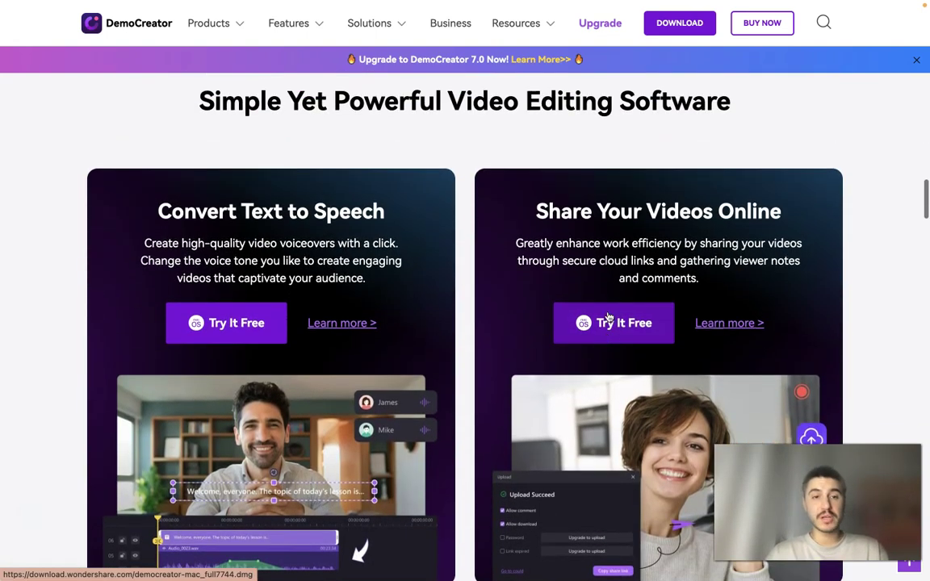
pyautogui.scroll(-1, 605, 315)
pyautogui.scroll(-10, 557, 335)
pyautogui.scroll(-2, 556, 336)
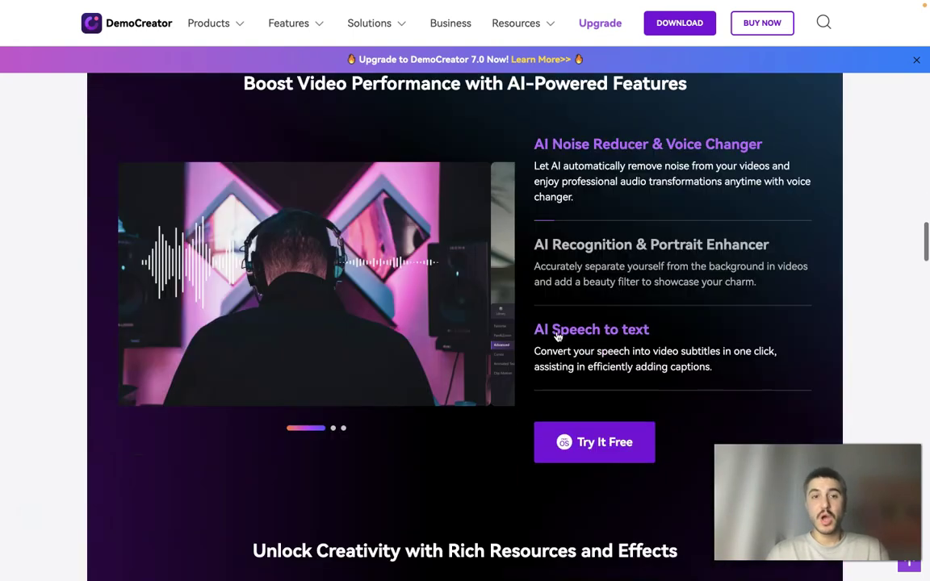
pyautogui.scroll(1, 557, 338)
pyautogui.scroll(-1, 557, 337)
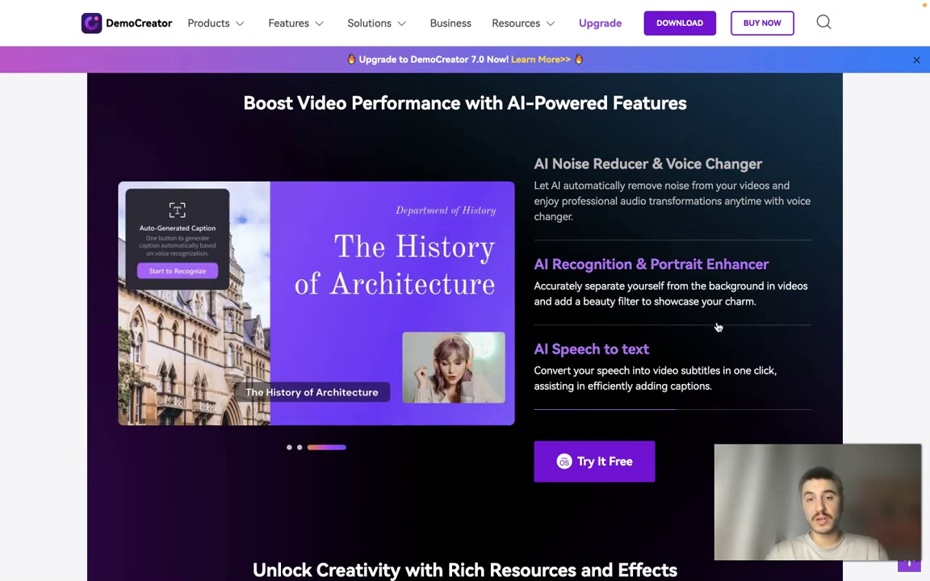
pyautogui.scroll(-1, 717, 327)
pyautogui.scroll(-1, 717, 327)
pyautogui.scroll(-2, 718, 327)
pyautogui.scroll(-2, 706, 343)
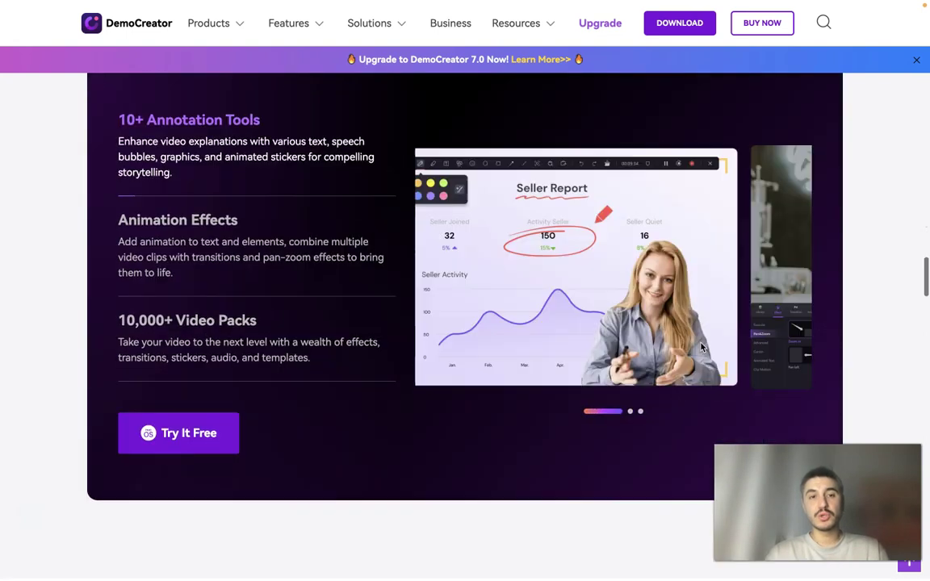
pyautogui.scroll(-1, 701, 347)
pyautogui.scroll(-4, 701, 347)
pyautogui.scroll(-1, 701, 345)
pyautogui.scroll(-1, 700, 341)
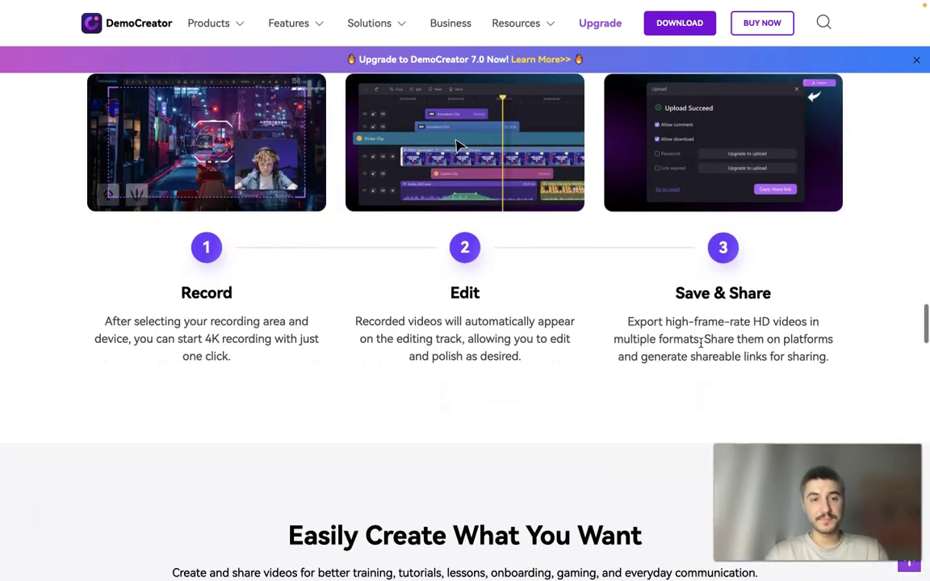
pyautogui.scroll(1, 701, 342)
pyautogui.scroll(-1, 261, 352)
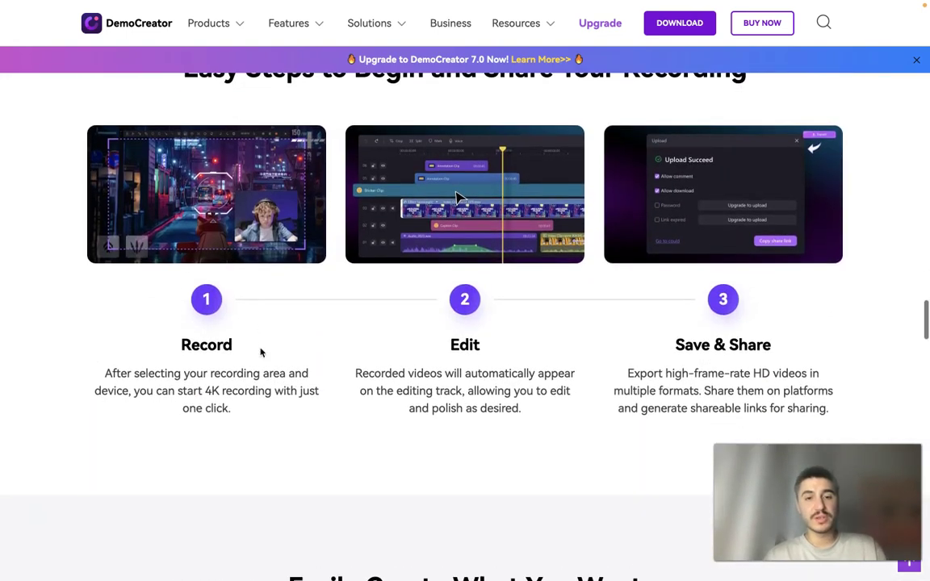
pyautogui.scroll(-3, 660, 347)
pyautogui.scroll(-3, 660, 347)
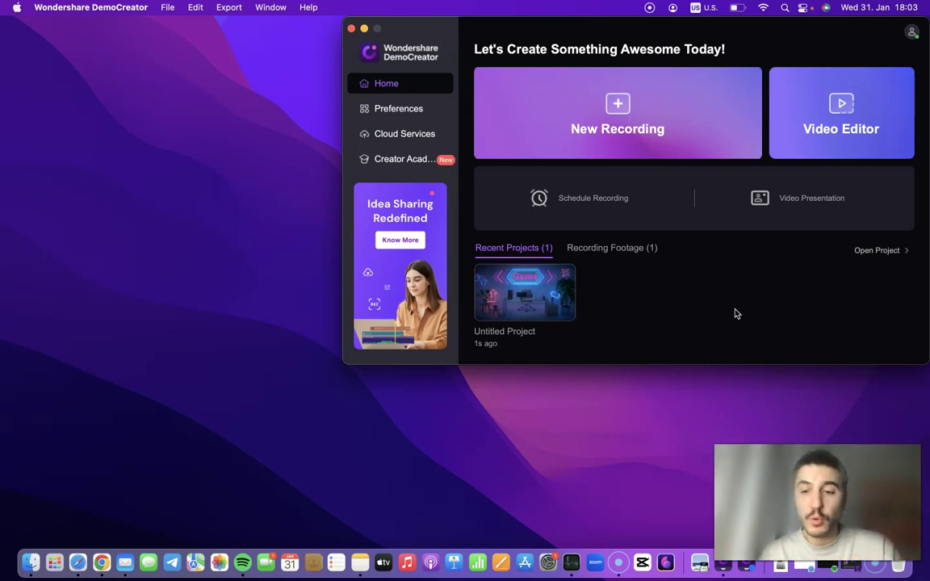
# Raise the screen brightness while the DemoCreator home window is shown.
pyautogui.press('XF86MonBrightnessUp')
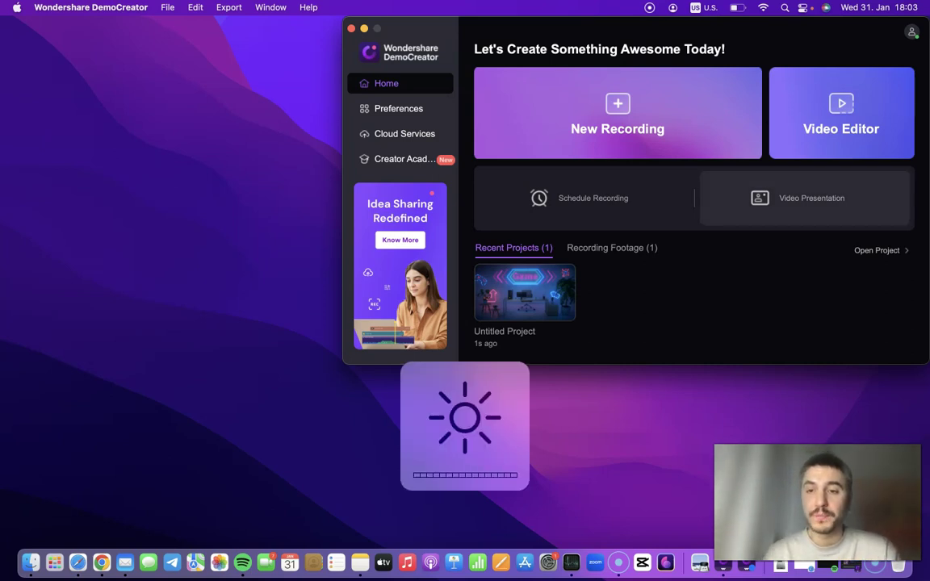
# Start a video presentation with the webcam overlay at bottom right in a circle frame.
pyautogui.click(801, 205)
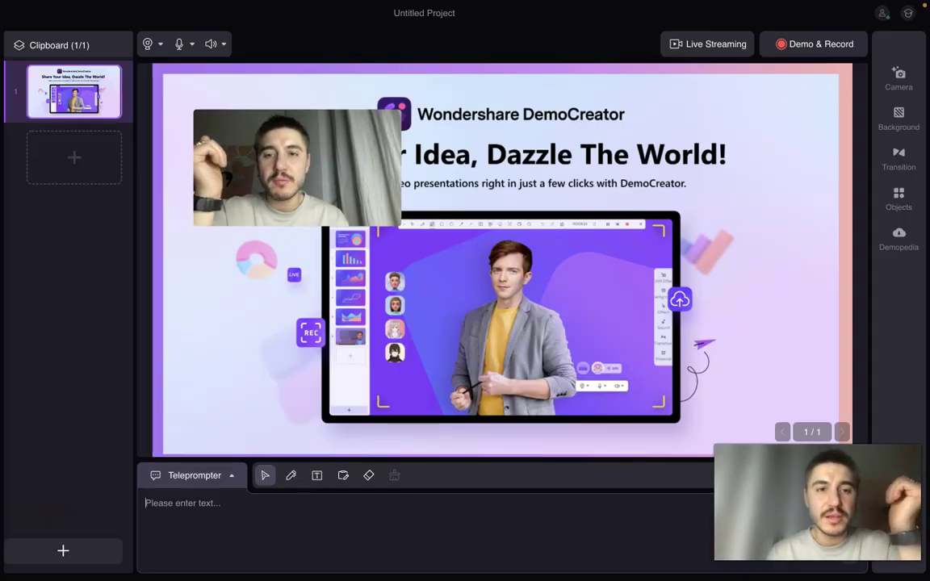
pyautogui.moveTo(297, 167)
pyautogui.mouseDown()
pyautogui.moveTo(361, 194)
pyautogui.moveTo(669, 372)
pyautogui.moveTo(721, 391)
pyautogui.mouseUp()
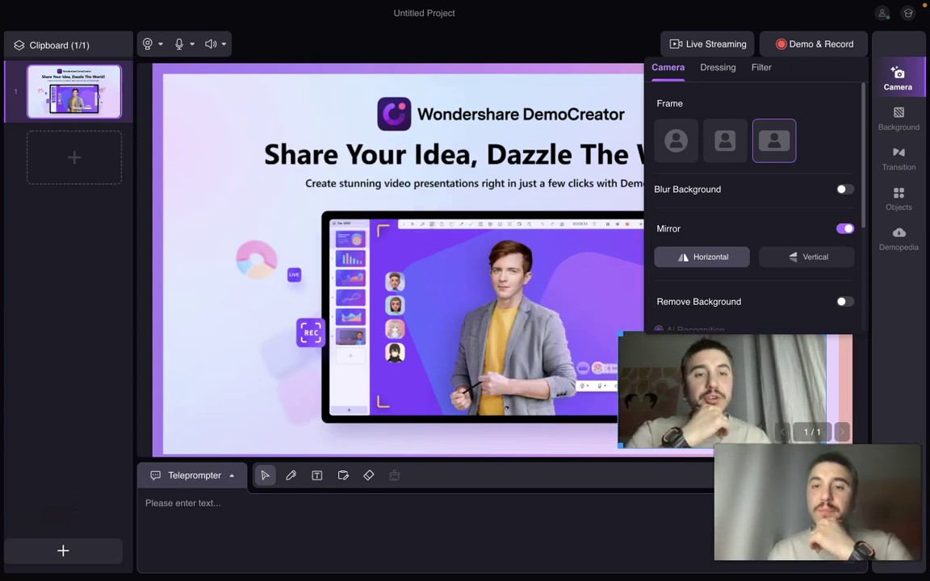
pyautogui.click(690, 148)
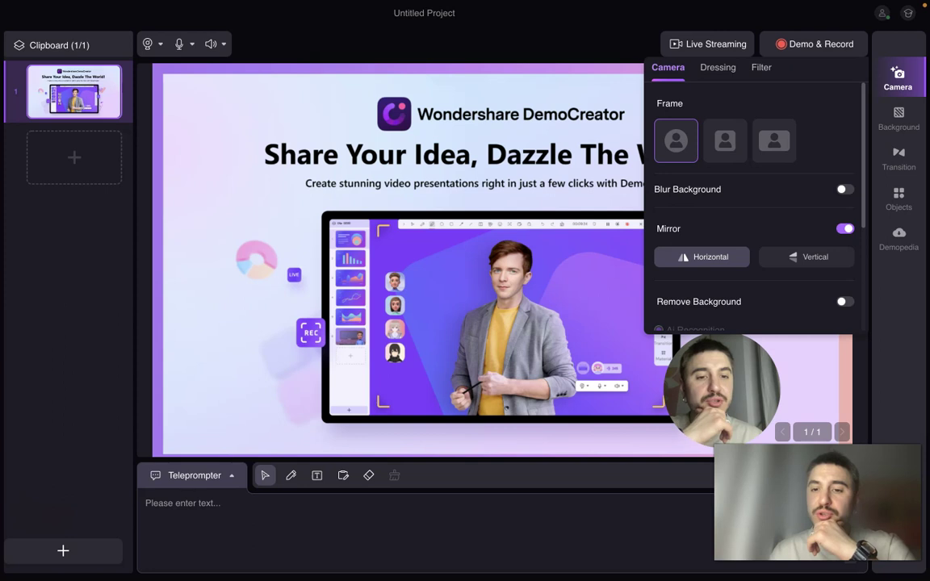
pyautogui.click(725, 143)
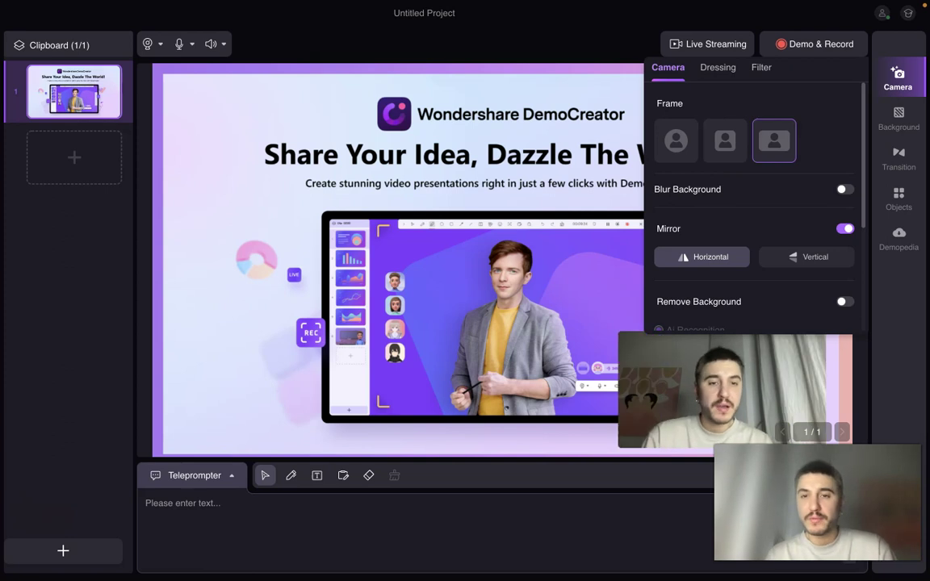
pyautogui.click(675, 141)
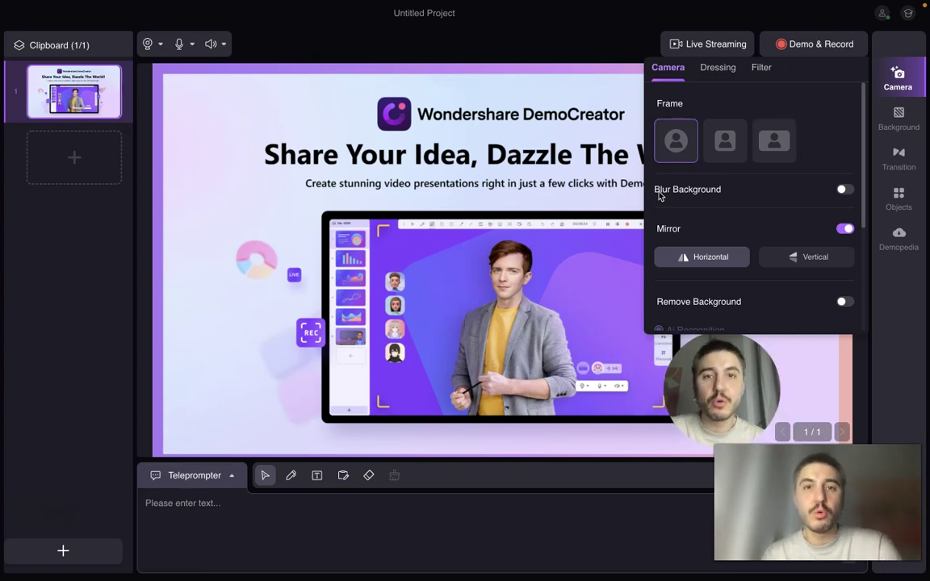
# Delete the default promotional image from the slide.
pyautogui.scroll(-3, 759, 185)
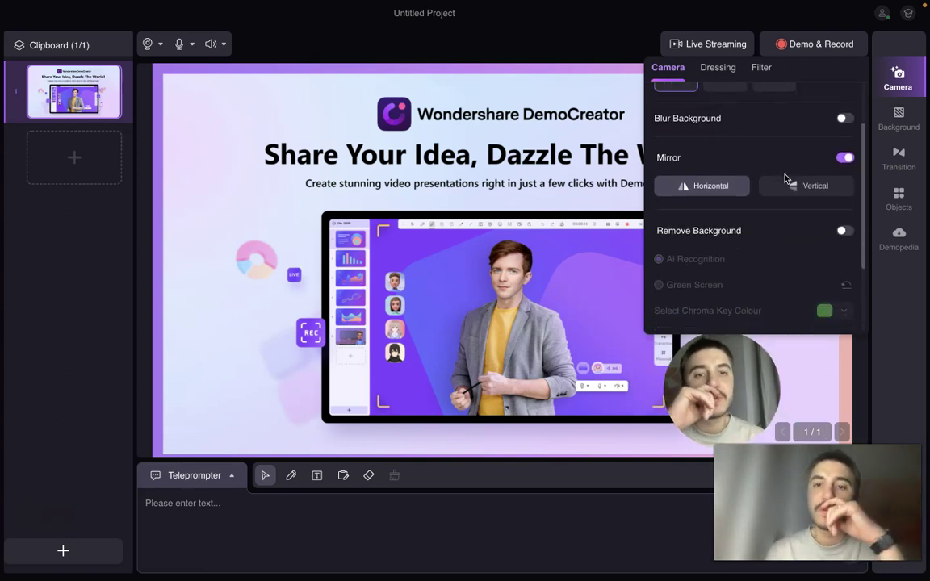
pyautogui.scroll(-4, 784, 178)
pyautogui.scroll(1, 702, 277)
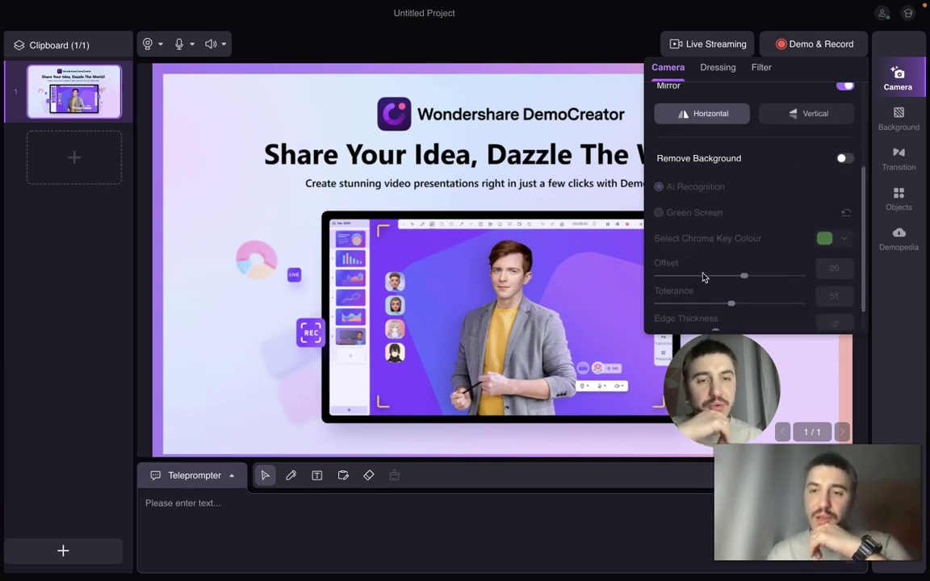
pyautogui.scroll(4, 702, 277)
pyautogui.scroll(2, 702, 274)
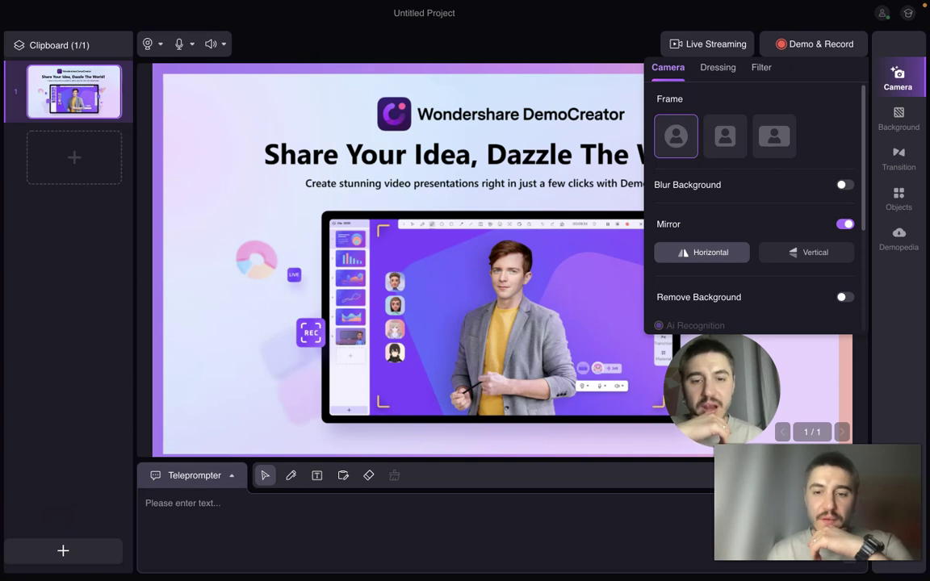
pyautogui.press('Escape')
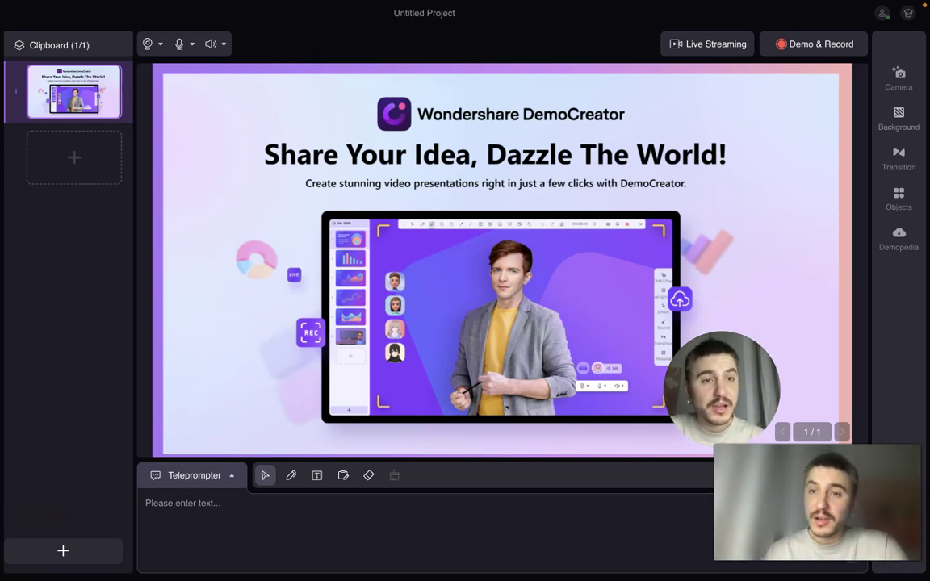
pyautogui.moveTo(521, 288); pyautogui.dragTo(519, 296)
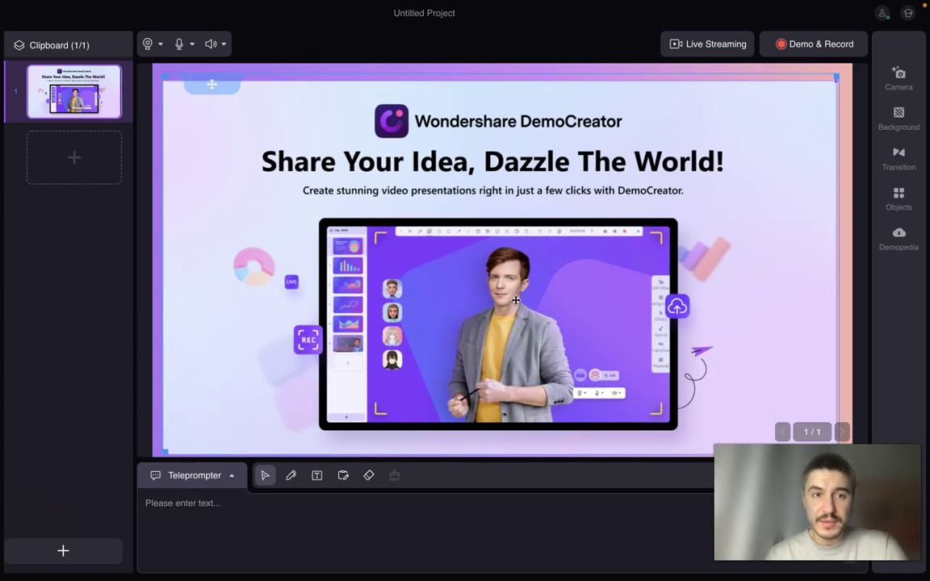
pyautogui.press('Delete')
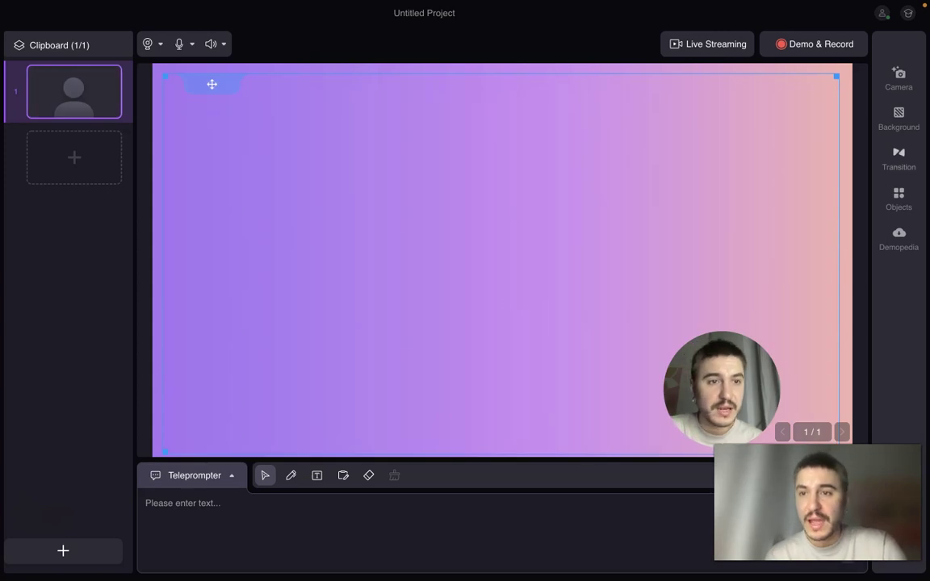
# Apply the Neon Playroom background and nudge the round webcam into the lower right.
pyautogui.click(899, 117)
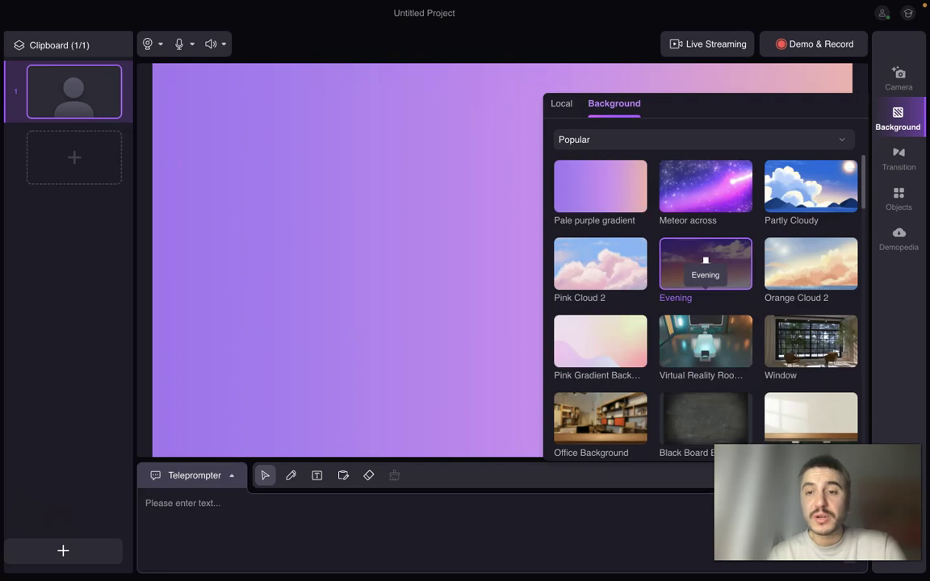
pyautogui.scroll(-2, 701, 305)
pyautogui.scroll(-3, 701, 306)
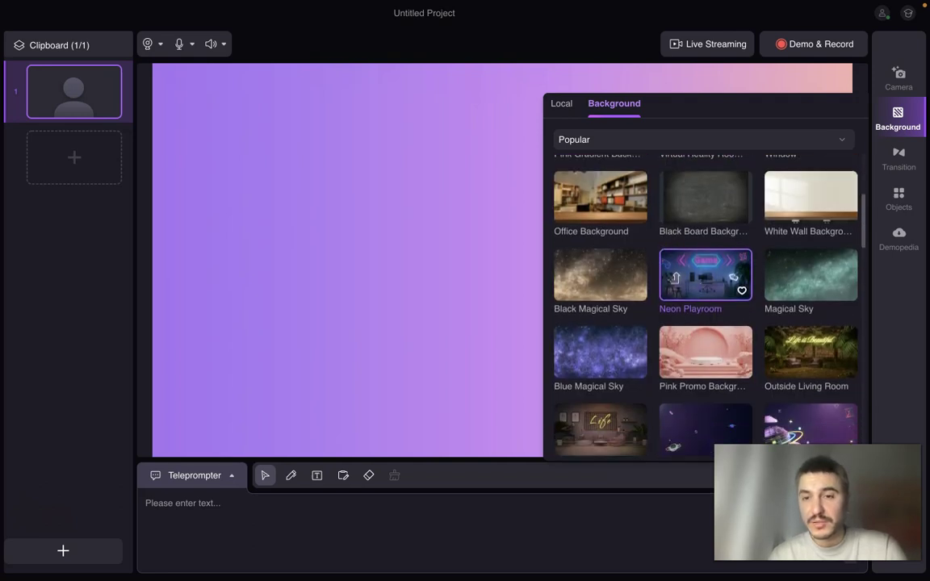
pyautogui.click(702, 275)
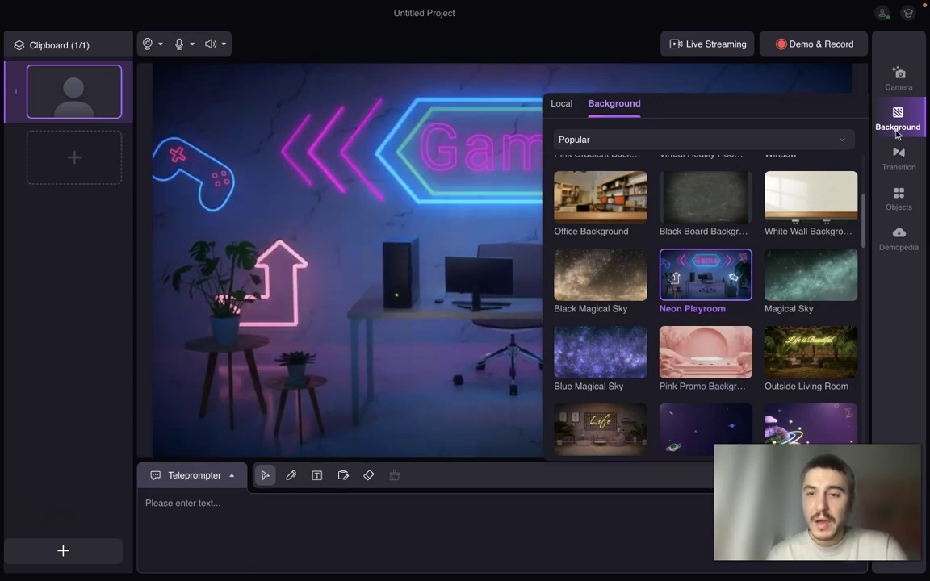
pyautogui.press('Escape')
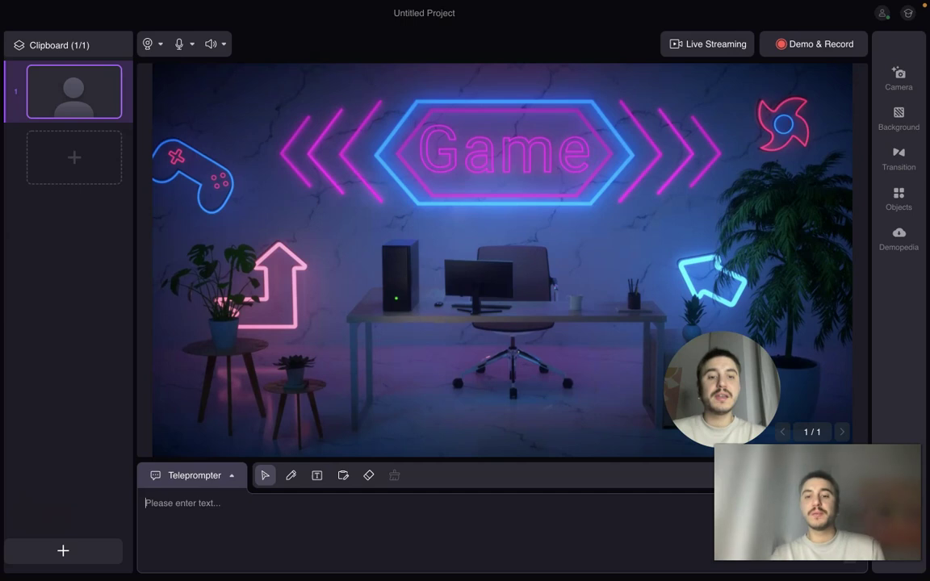
pyautogui.moveTo(742, 377)
pyautogui.mouseDown()
pyautogui.moveTo(552, 283)
pyautogui.moveTo(770, 386)
pyautogui.mouseUp()
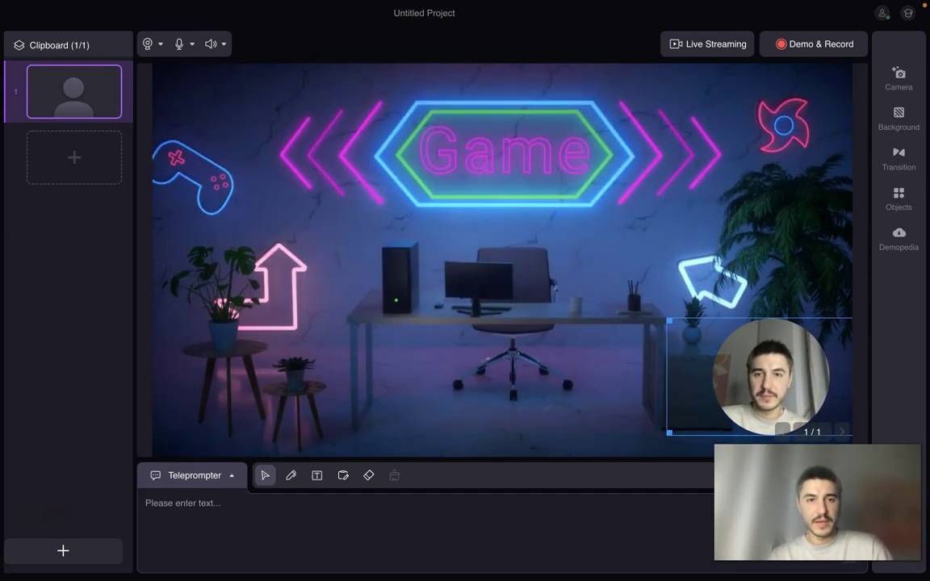
# Toggle the teleprompter panel and turn on freehand pen drawing over the slide.
pyautogui.click(207, 506)
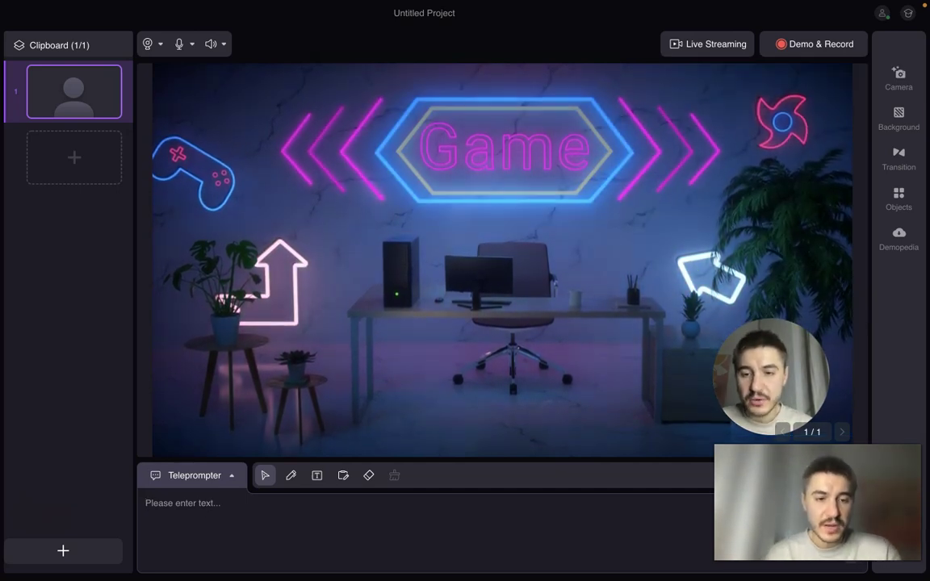
pyautogui.click(230, 475)
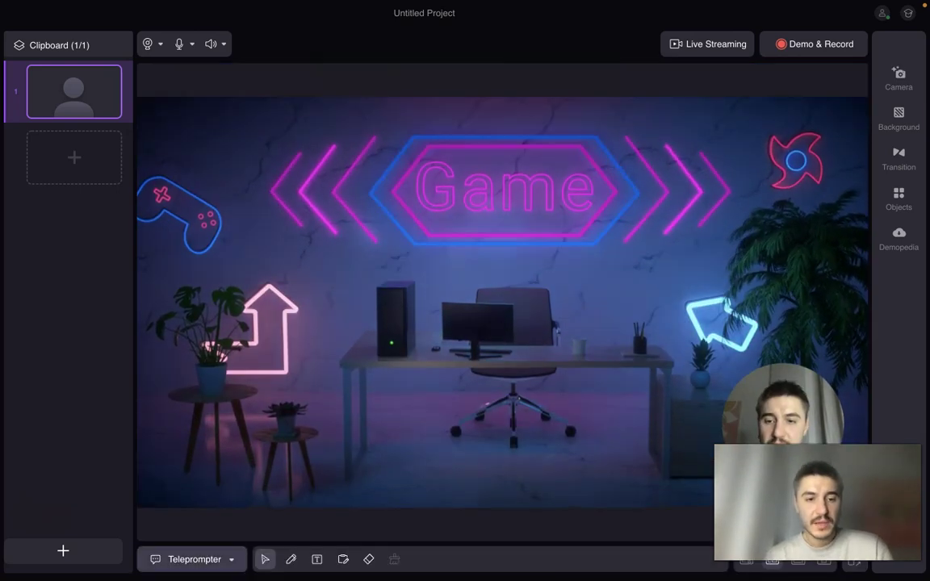
pyautogui.click(230, 558)
pyautogui.click(292, 476)
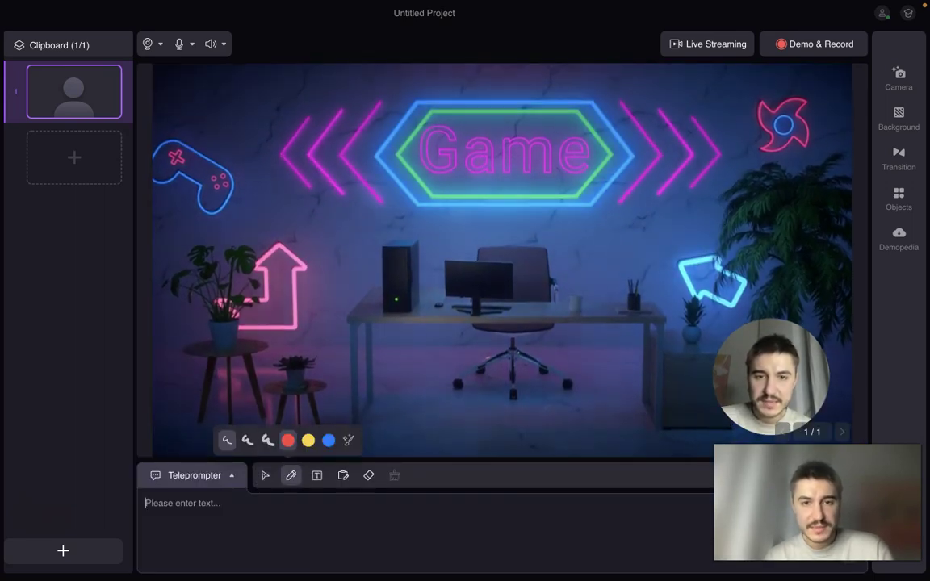
# Add a red text box reading 'Here is my text' at font size 100.
pyautogui.click(317, 475)
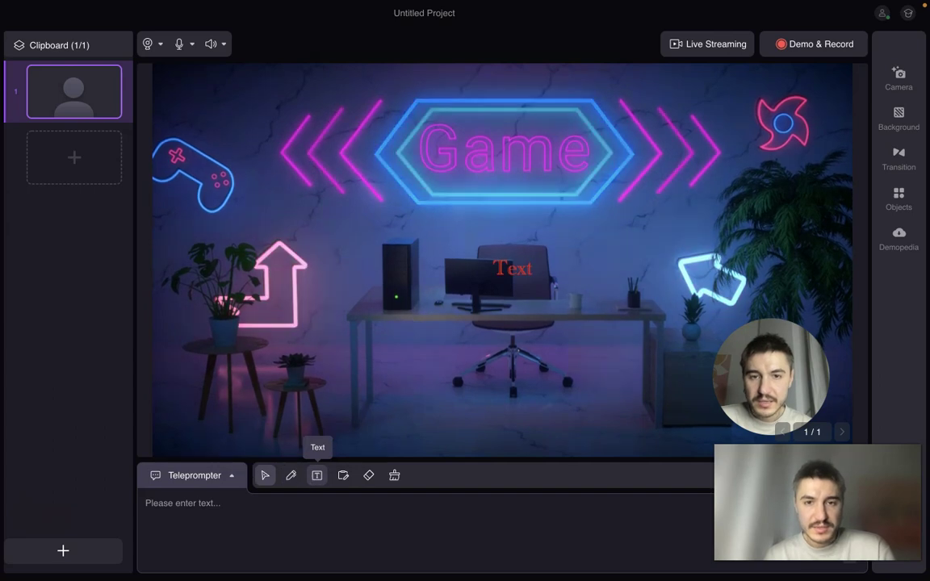
pyautogui.click(521, 272)
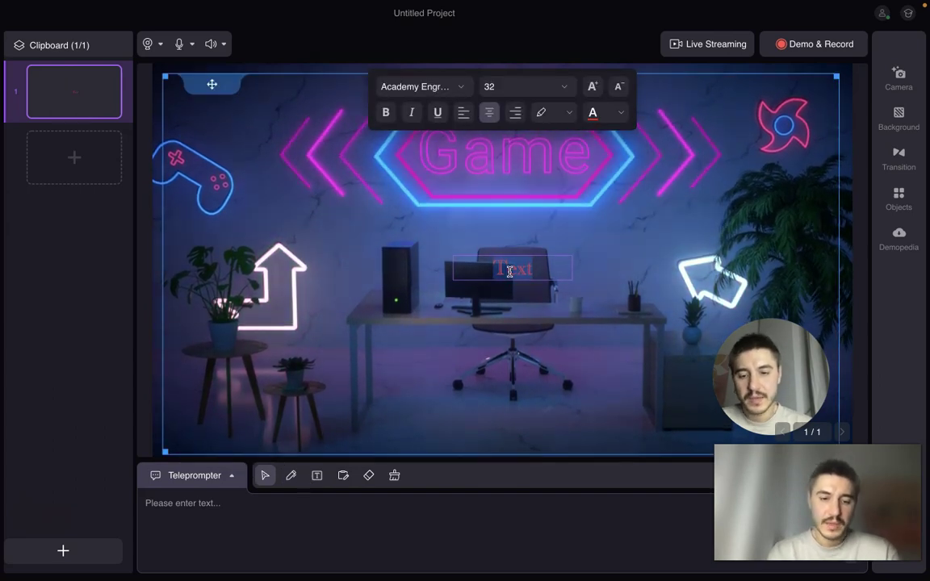
pyautogui.write('Here is my ')
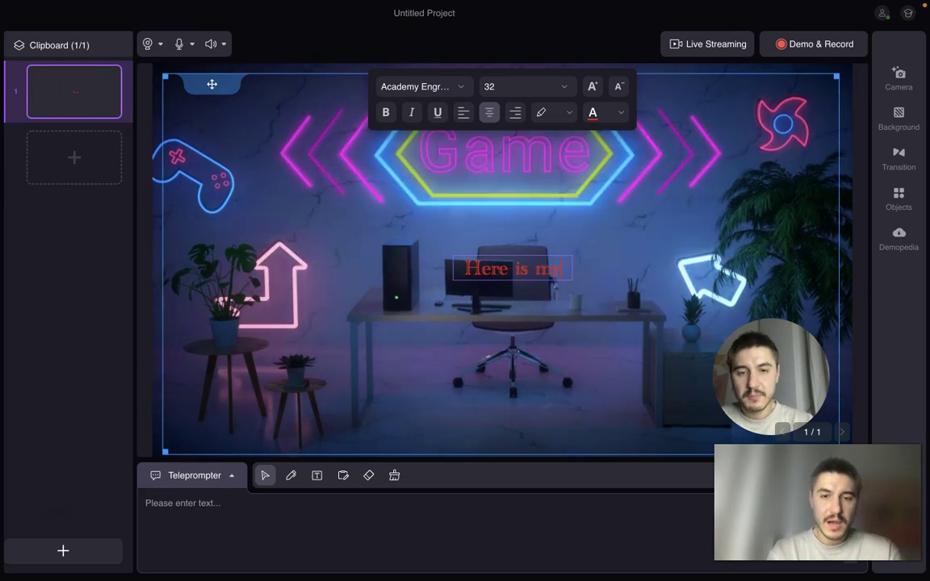
pyautogui.write('te')
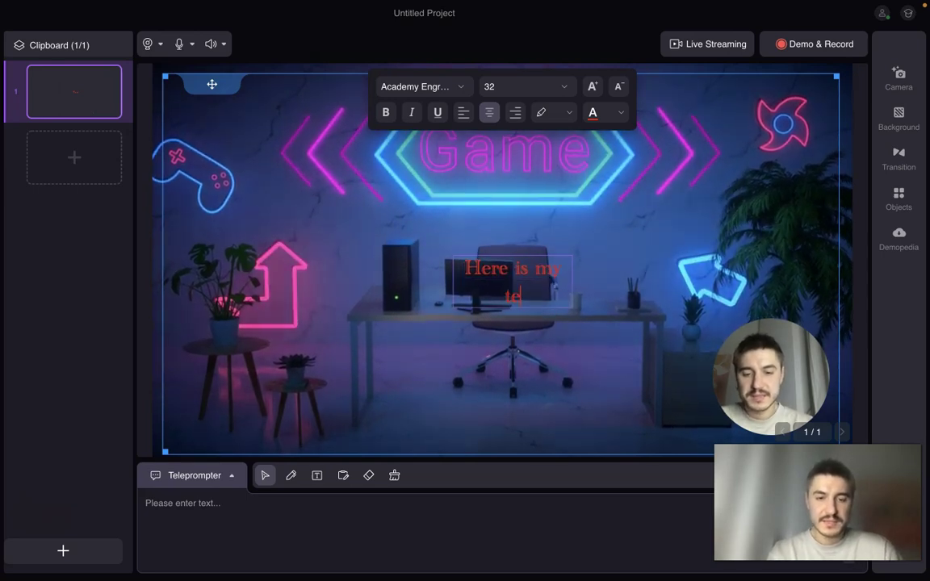
pyautogui.write('xt')
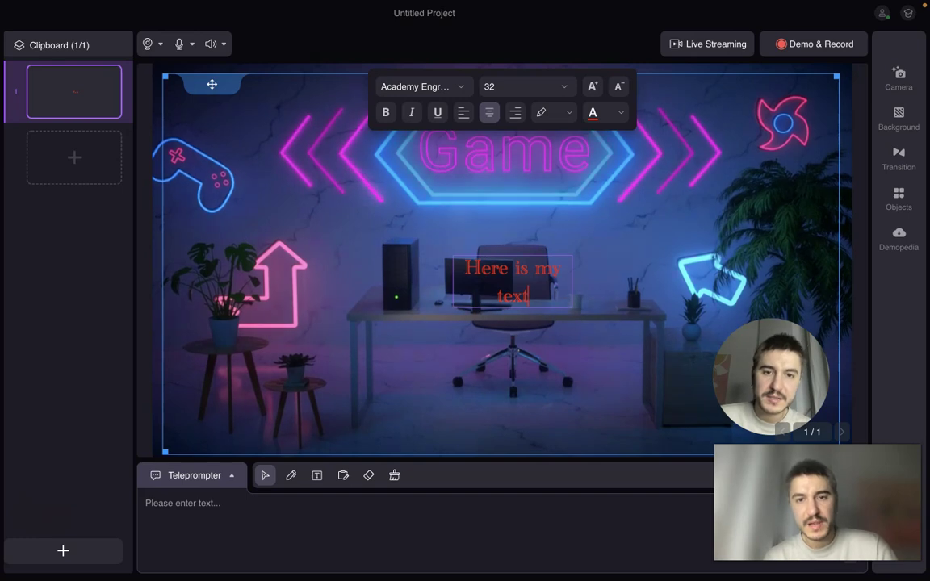
pyautogui.click(527, 87)
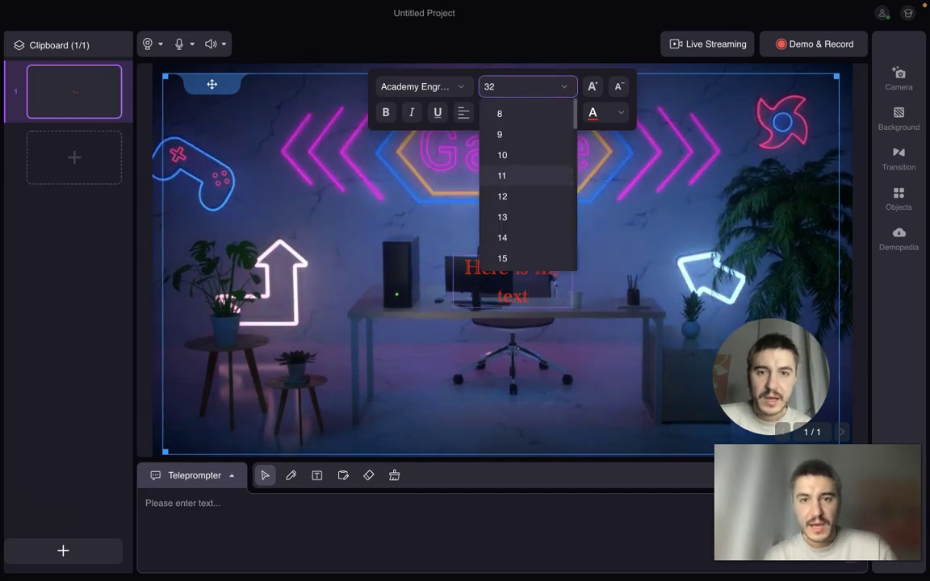
pyautogui.scroll(-10, 527, 201)
pyautogui.scroll(-1, 525, 201)
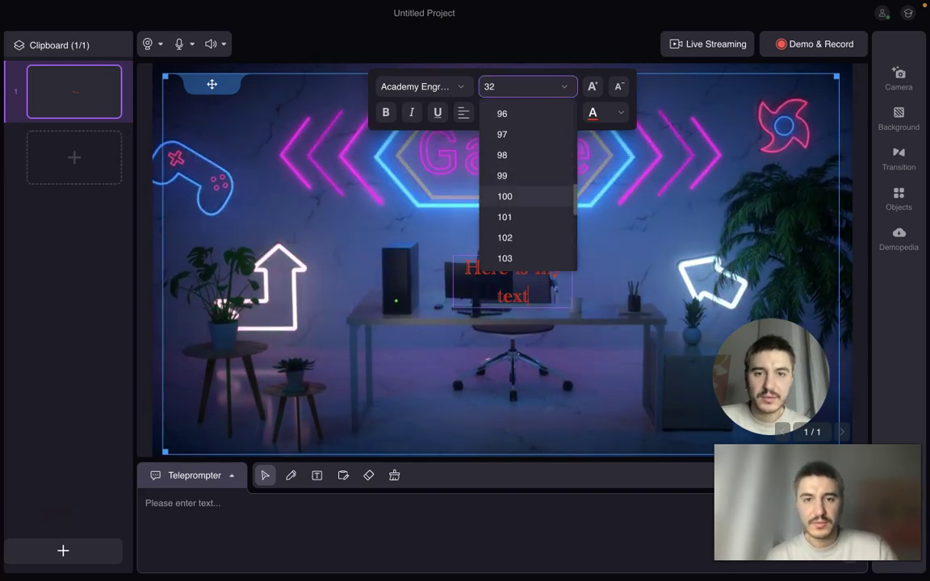
pyautogui.click(517, 196)
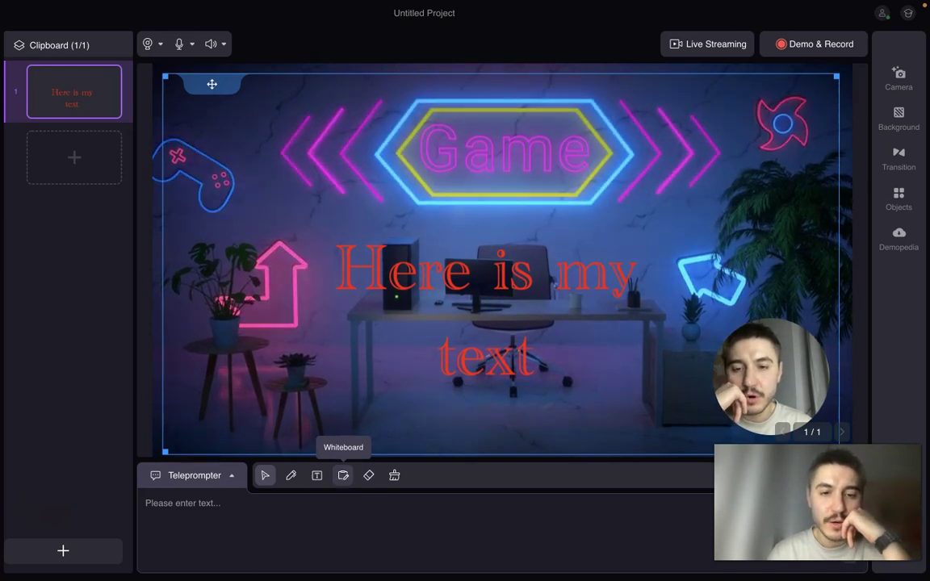
# Show the whiteboard and erase the red freehand stroke from it.
pyautogui.click(343, 476)
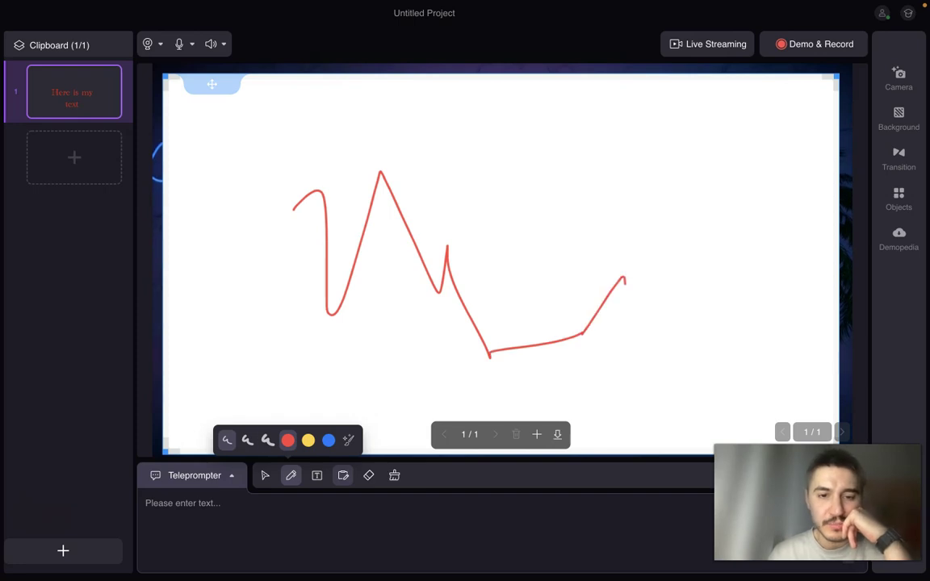
pyautogui.click(368, 475)
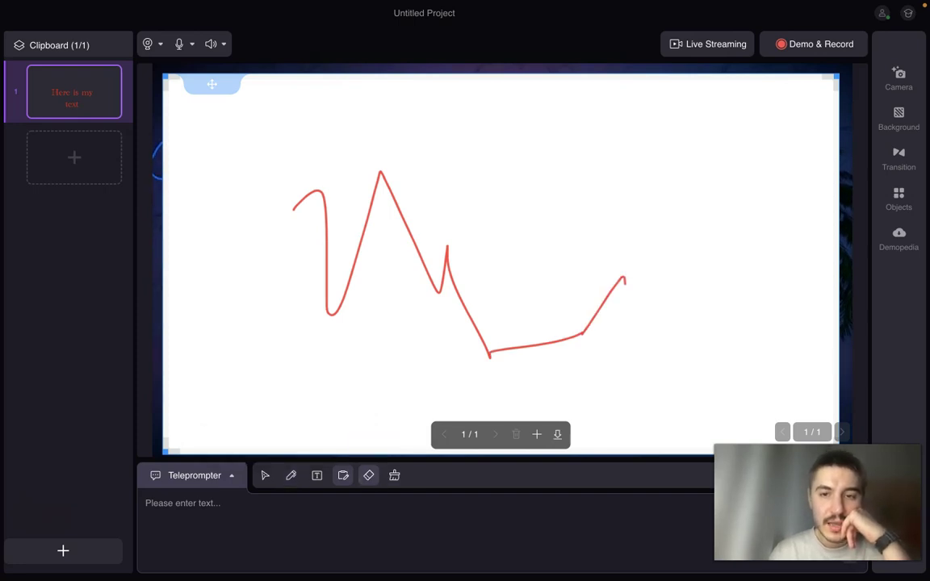
pyautogui.moveTo(625, 278); pyautogui.dragTo(293, 208)
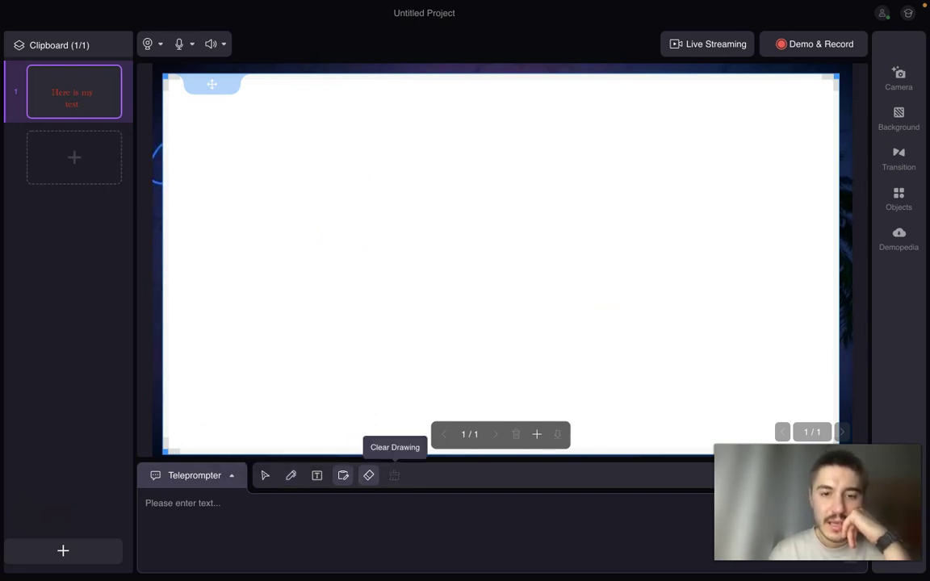
# Add a second slide, then return to slide 1 in select mode.
pyautogui.click(898, 157)
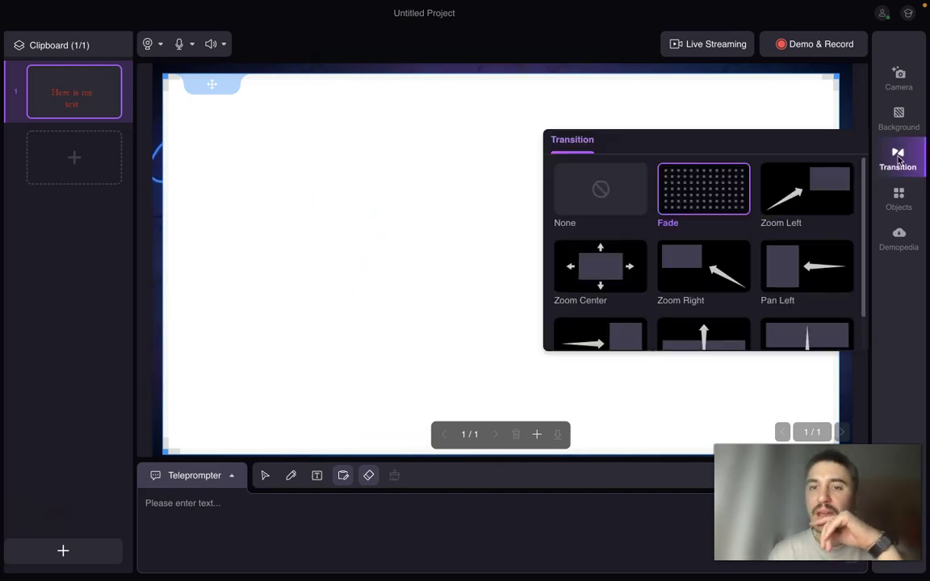
pyautogui.scroll(-1, 646, 193)
pyautogui.scroll(1, 646, 193)
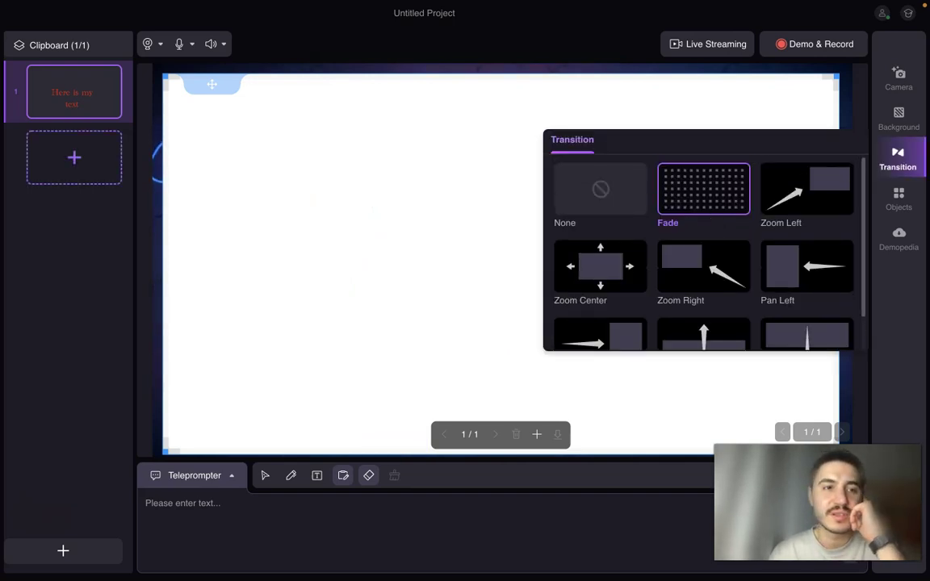
pyautogui.click(73, 158)
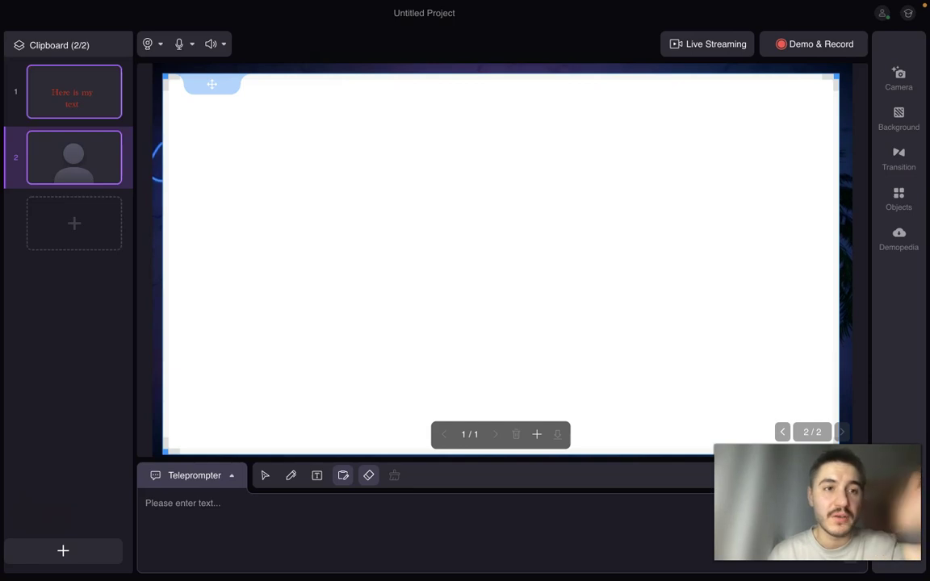
pyautogui.click(73, 91)
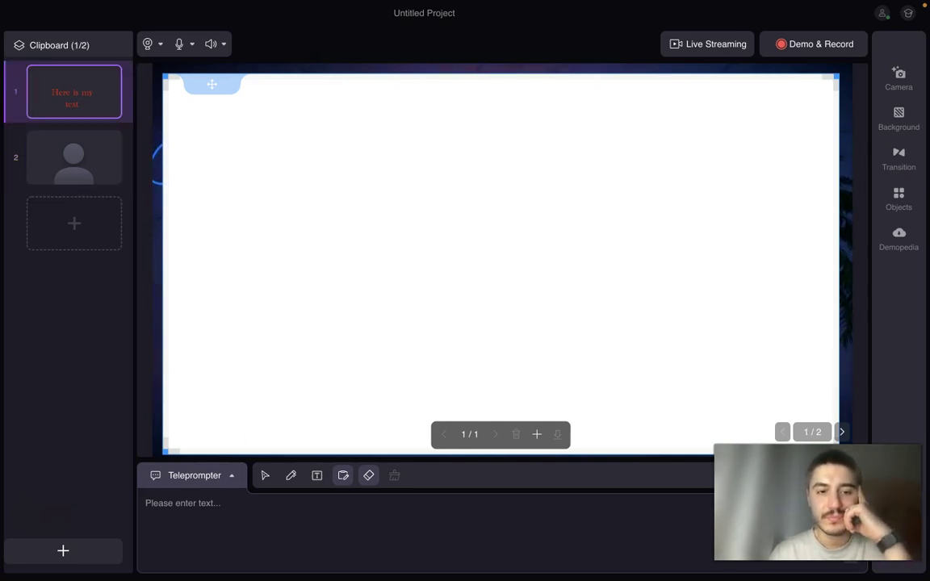
pyautogui.click(265, 477)
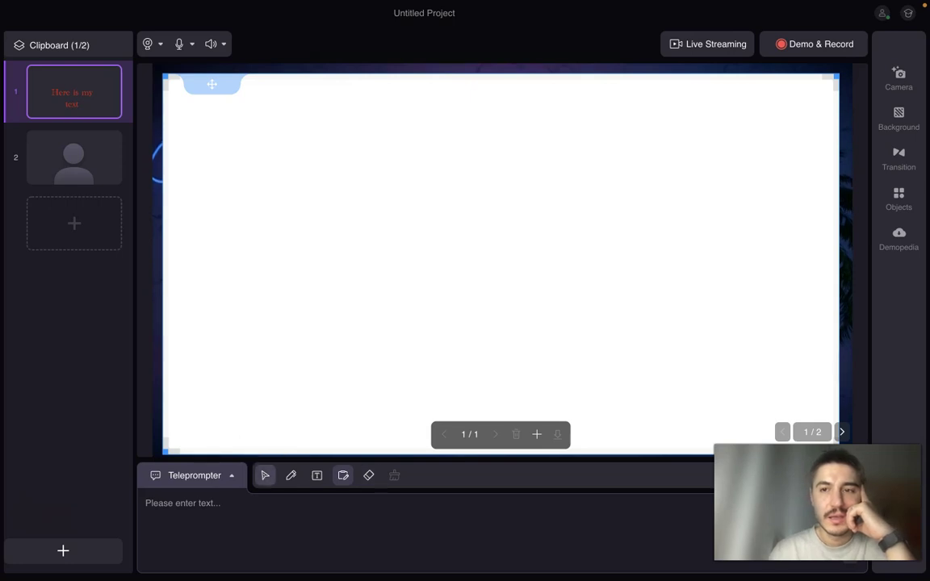
# Browse slide 2's transitions, then open the annotation objects library for slide 1.
pyautogui.click(74, 157)
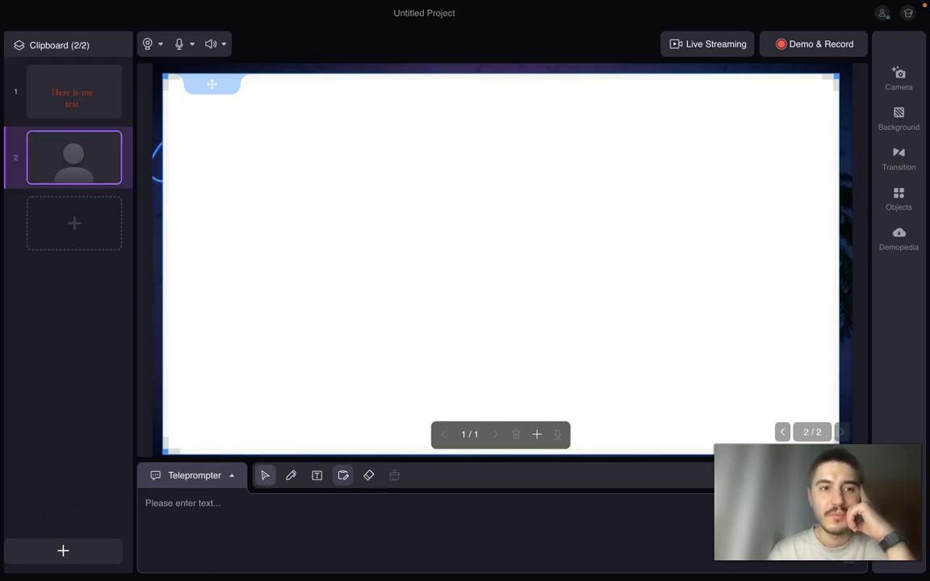
pyautogui.click(899, 159)
pyautogui.scroll(-1, 646, 242)
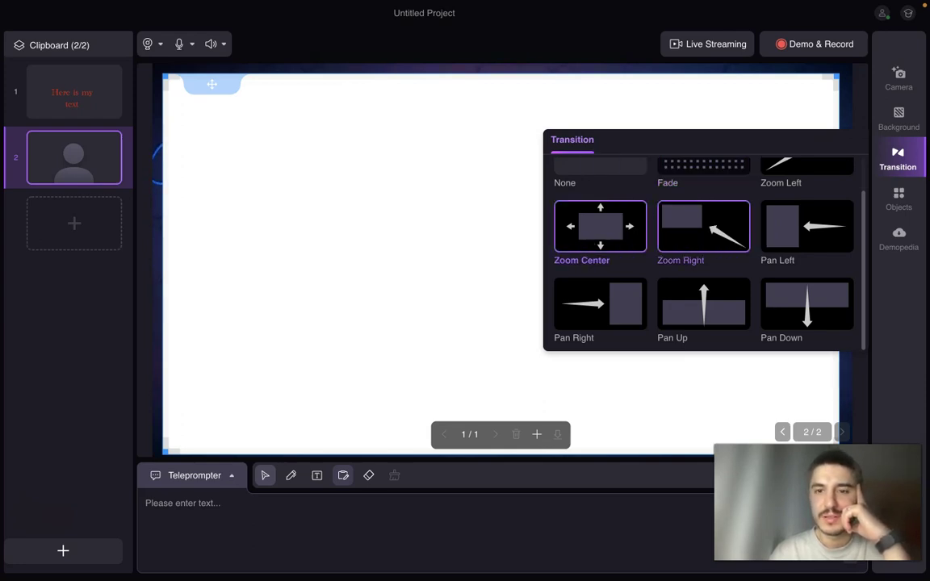
pyautogui.press('Escape')
pyautogui.click(74, 91)
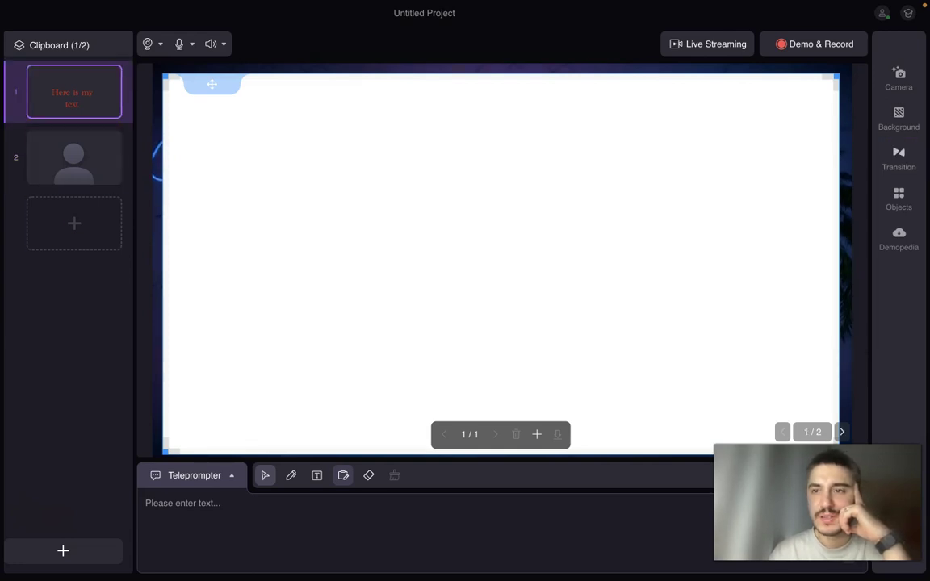
pyautogui.click(899, 198)
# Close the objects library and whiteboard, glance at the Add Slide options, then dismiss them.
pyautogui.scroll(-5, 617, 270)
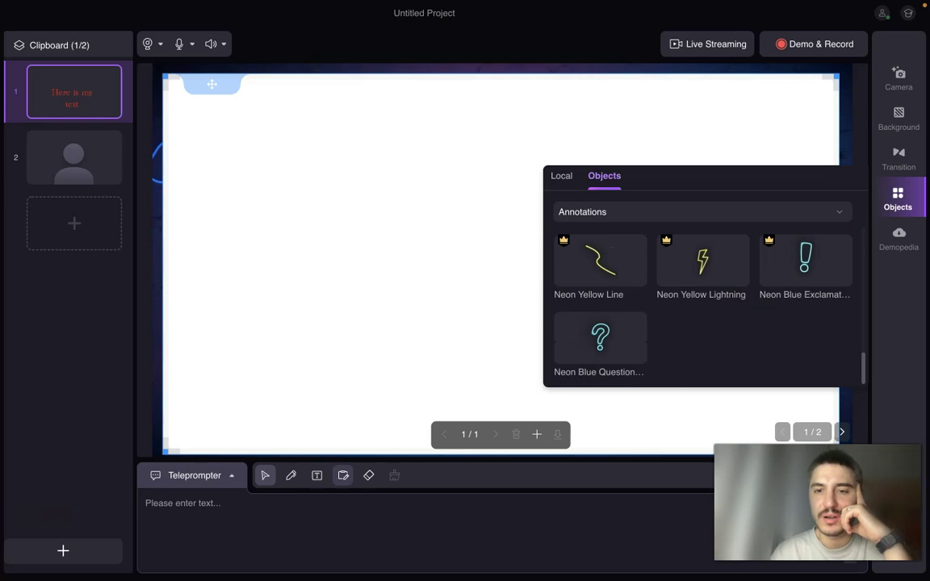
pyautogui.scroll(3, 682, 327)
pyautogui.scroll(2, 682, 327)
pyautogui.press('Escape')
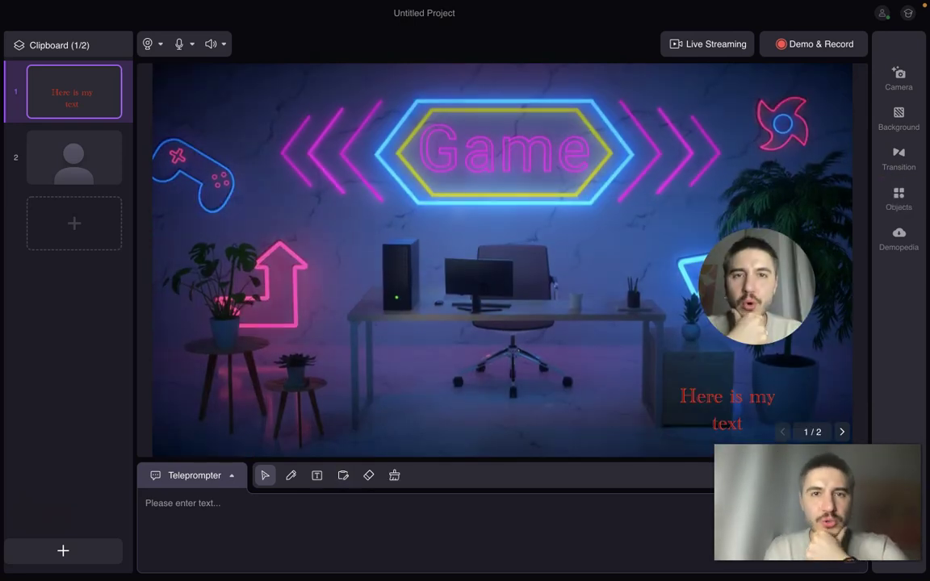
pyautogui.click(63, 551)
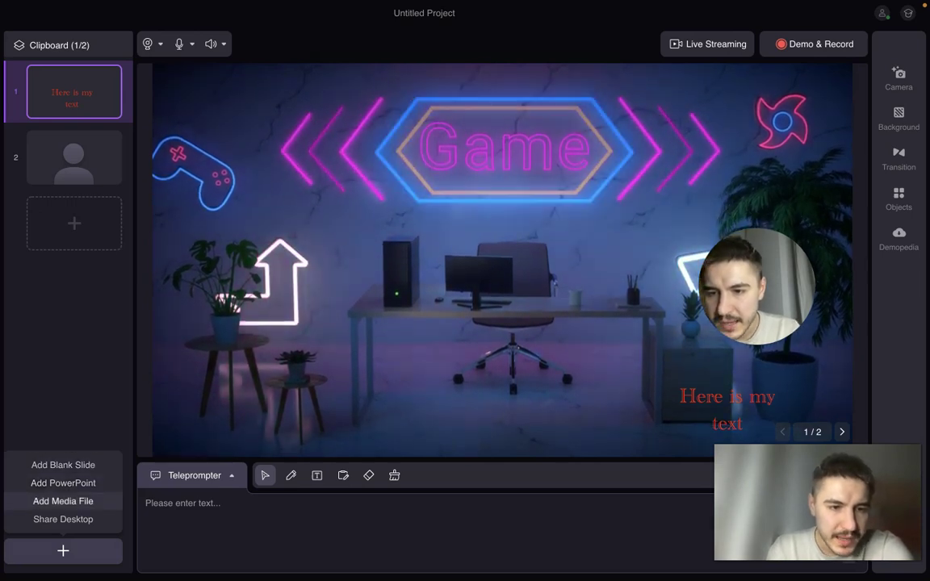
pyautogui.click(95, 500)
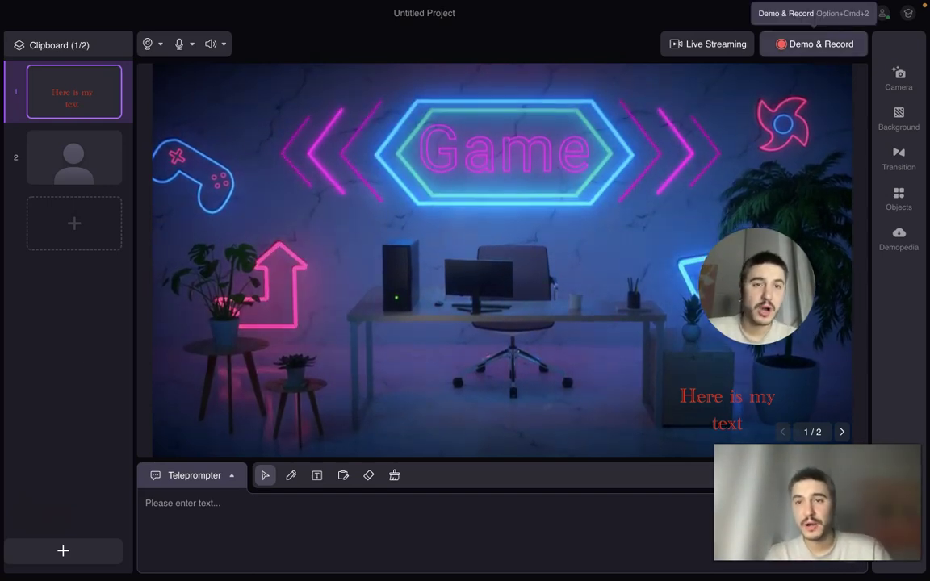
# Record the presentation with Demo & Record so the clip lands in the editor library.
pyautogui.click(813, 44)
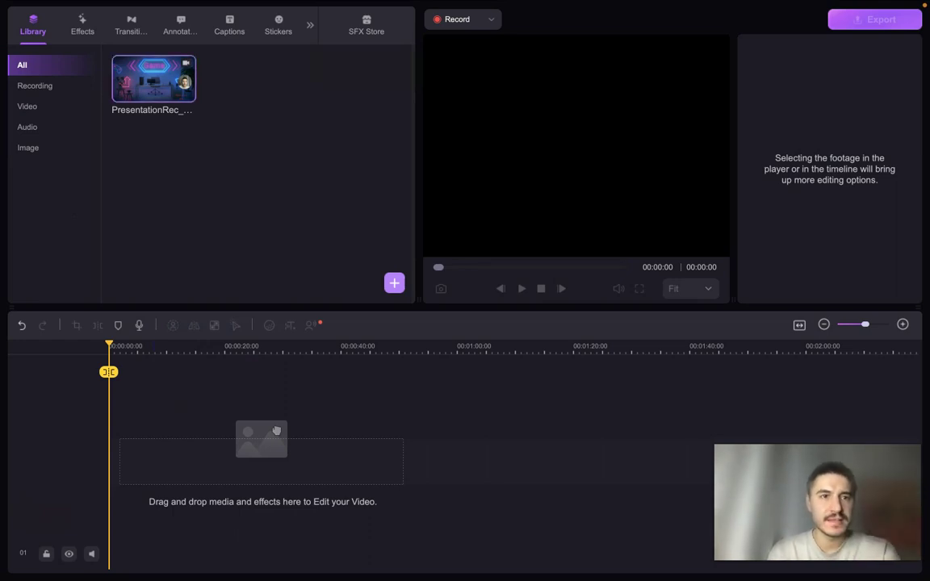
# Place the recording on the timeline, answer the project-settings prompt, and position the clip at the start.
pyautogui.moveTo(153, 81)
pyautogui.mouseDown()
pyautogui.moveTo(198, 233)
pyautogui.moveTo(154, 81)
pyautogui.moveTo(250, 512)
pyautogui.mouseUp()
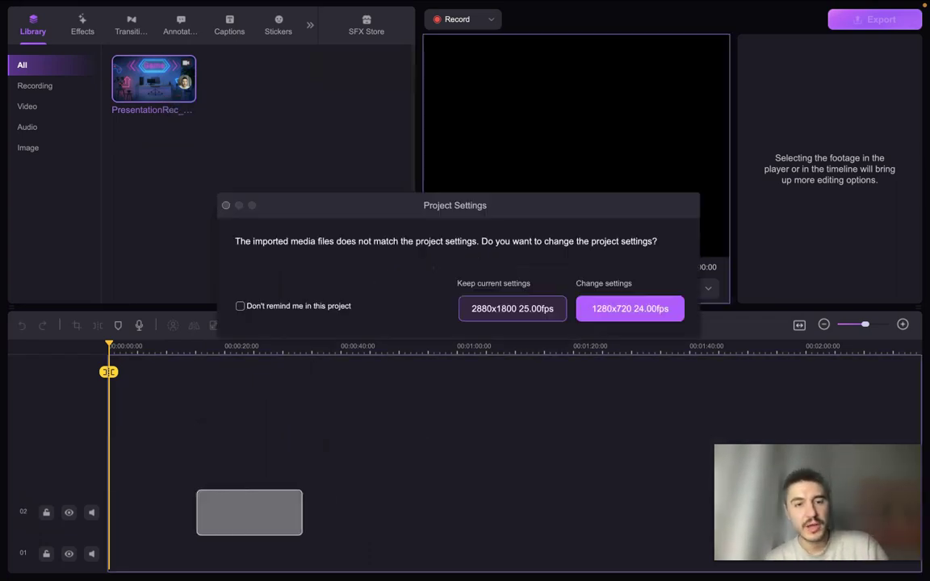
pyautogui.click(635, 309)
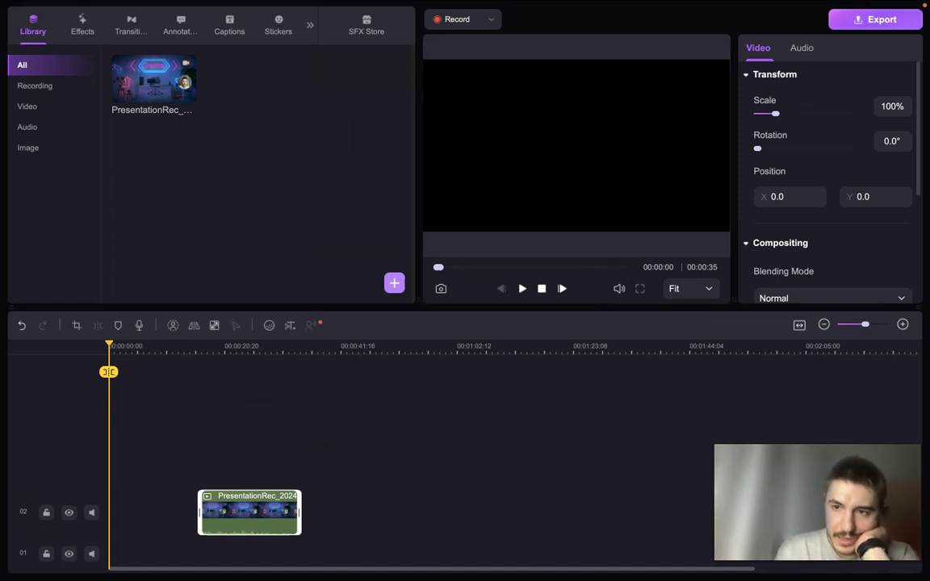
pyautogui.scroll(5, 517, 444)
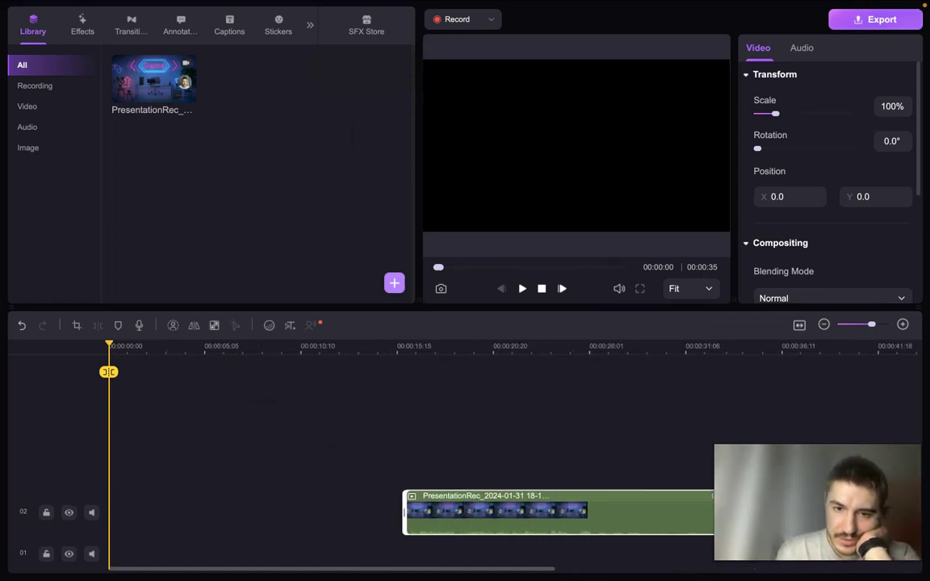
pyautogui.moveTo(557, 460); pyautogui.dragTo(208, 476)
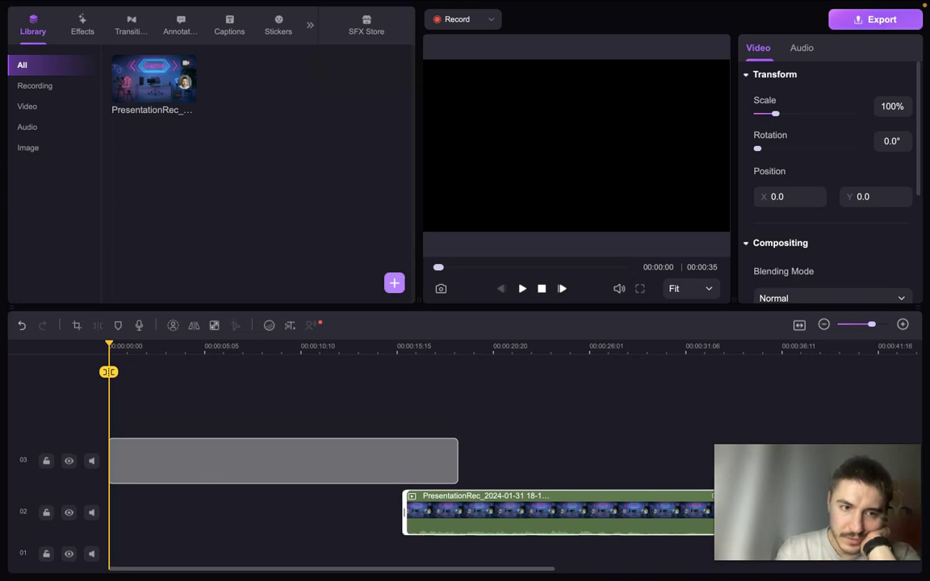
pyautogui.click(89, 465)
pyautogui.click(91, 462)
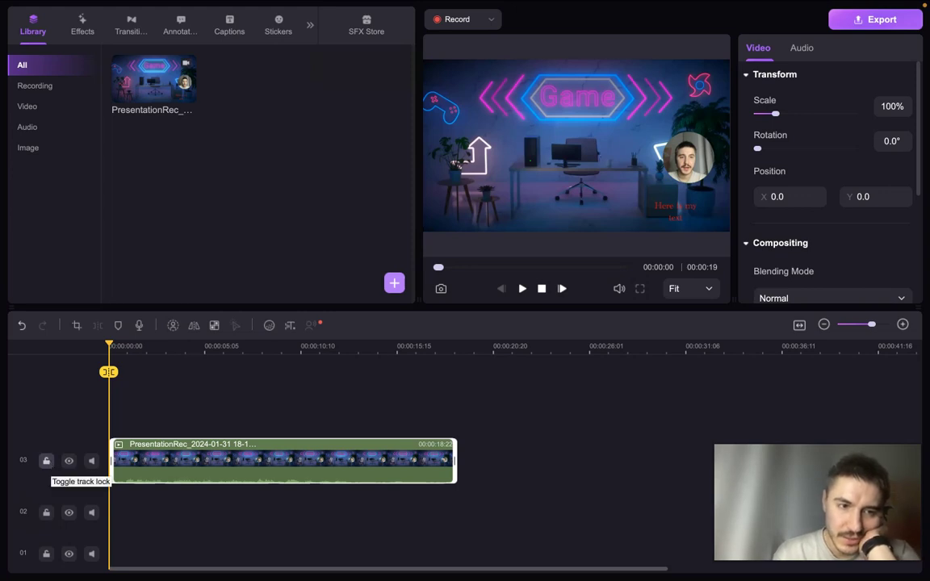
pyautogui.click(46, 461)
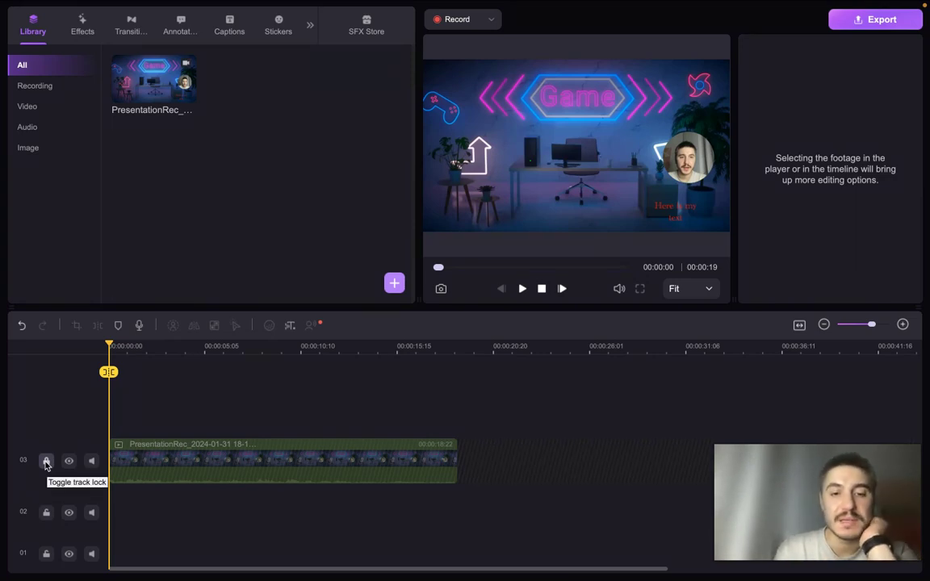
pyautogui.click(46, 461)
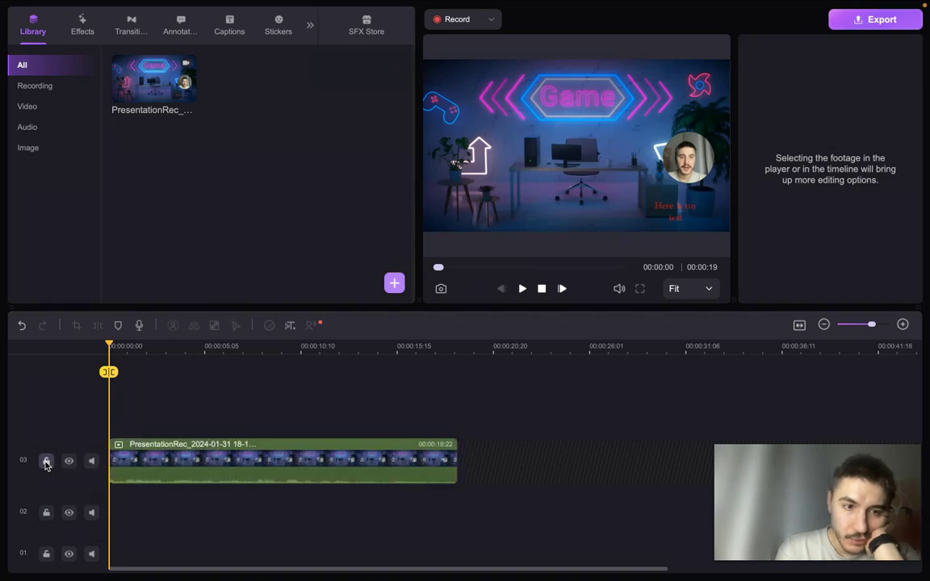
pyautogui.click(69, 461)
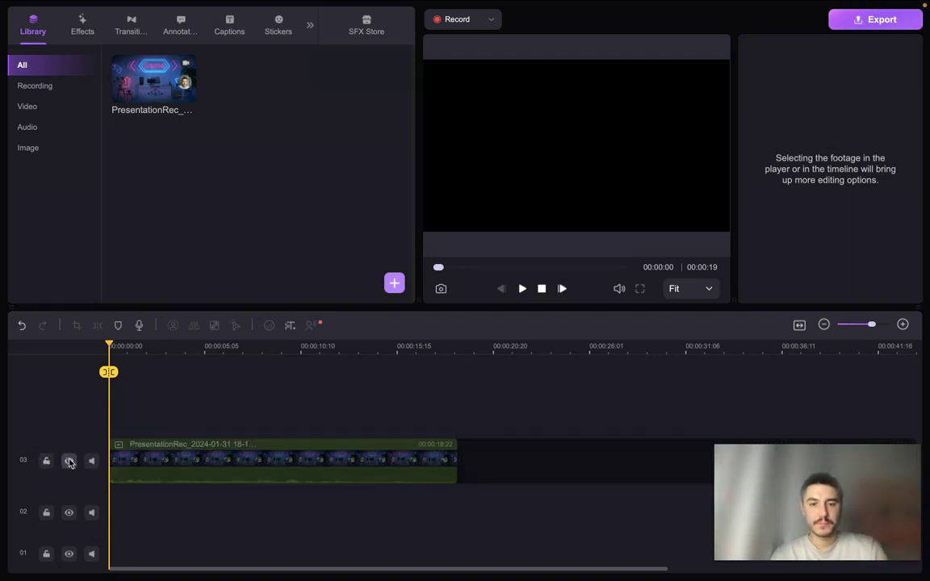
pyautogui.click(69, 461)
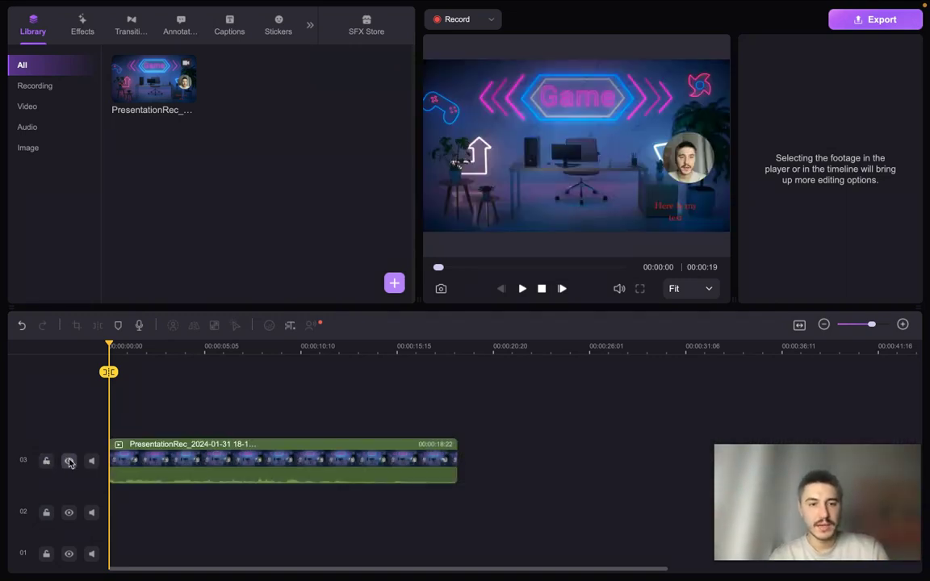
pyautogui.click(161, 456)
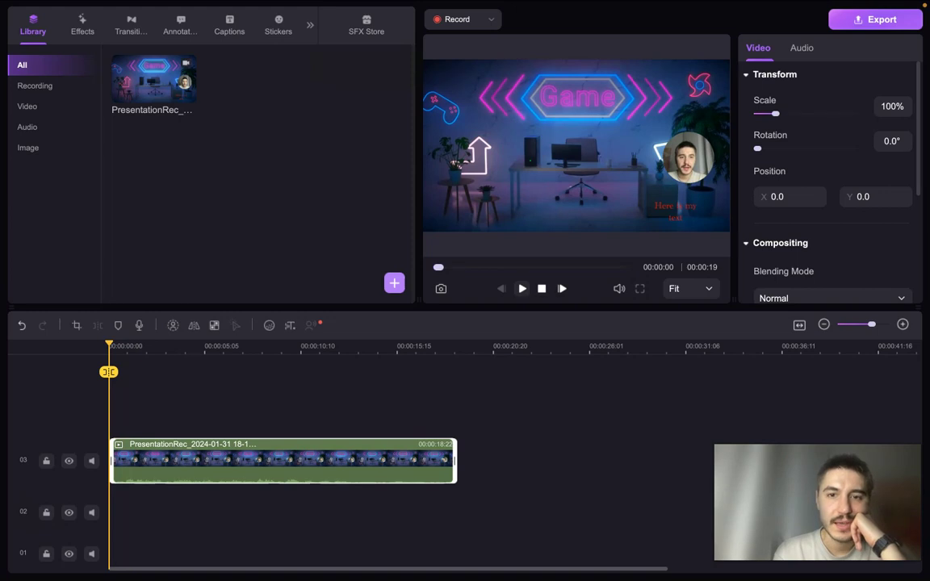
# Play the recording, pause at 00:00:07, and bring up the Effects library.
pyautogui.click(521, 288)
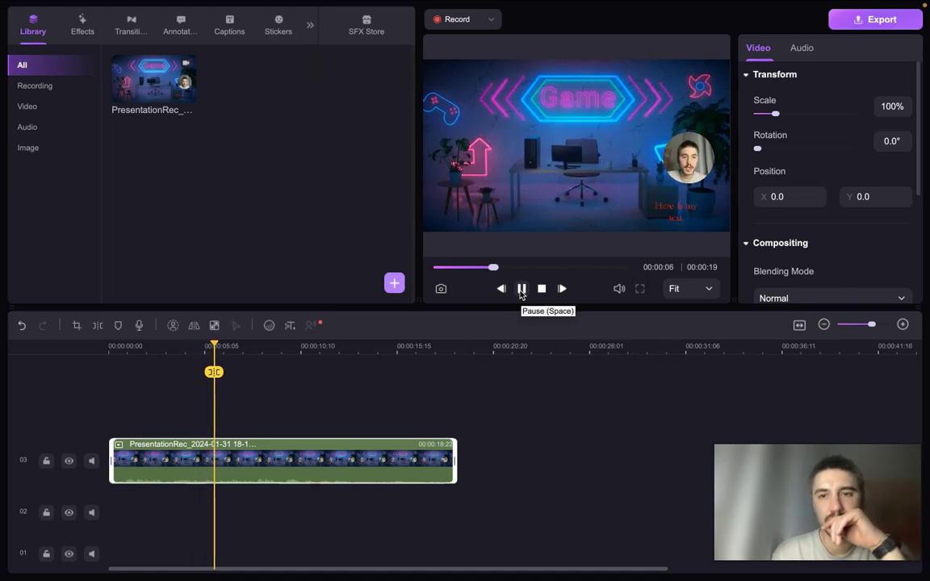
pyautogui.click(521, 288)
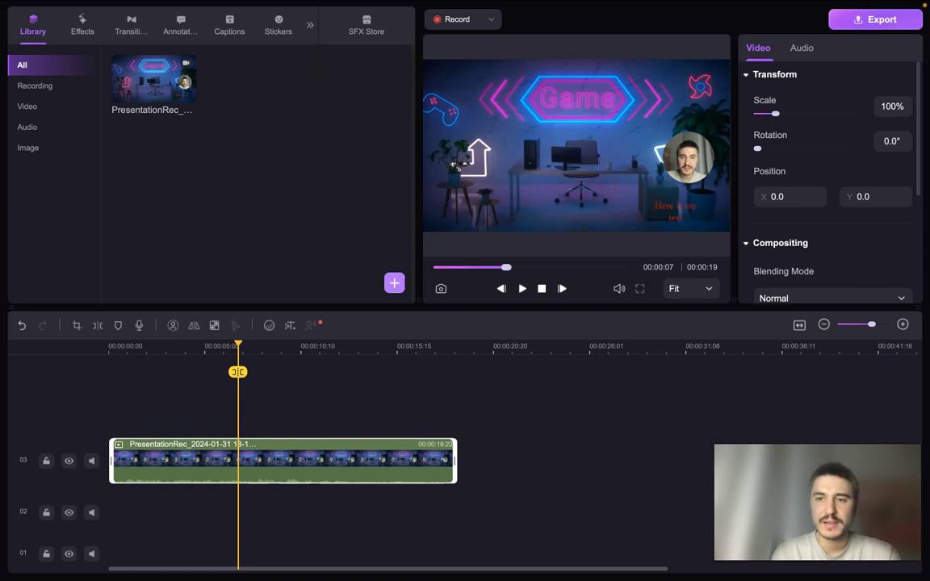
pyautogui.click(82, 25)
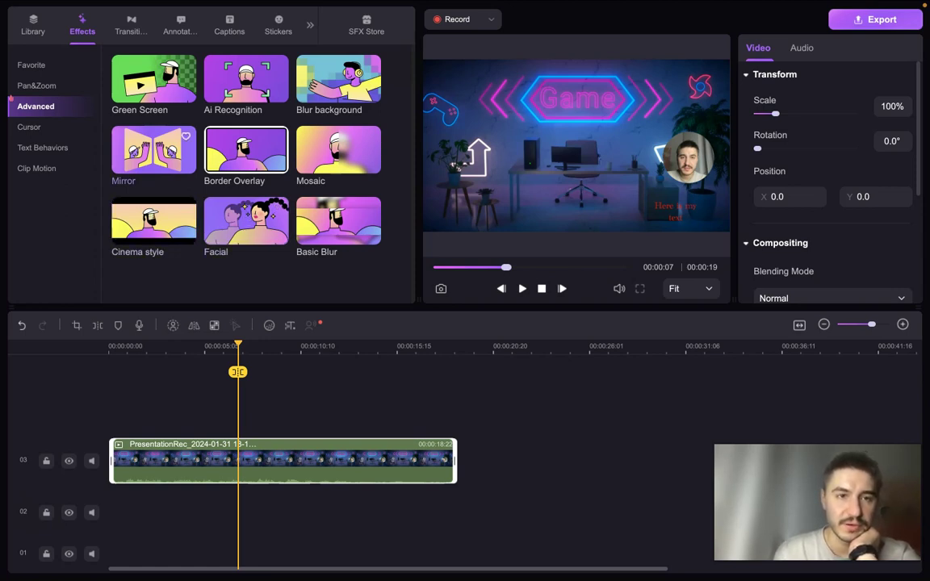
# Browse the Pan&Zoom, Cursor, Text Behaviors and Clip Motion effect presets.
pyautogui.click(36, 86)
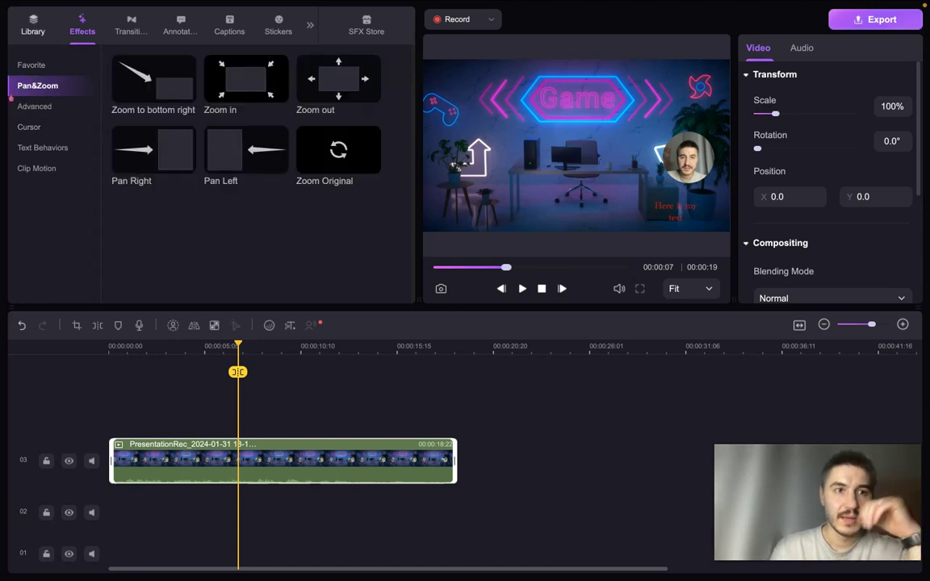
pyautogui.click(29, 126)
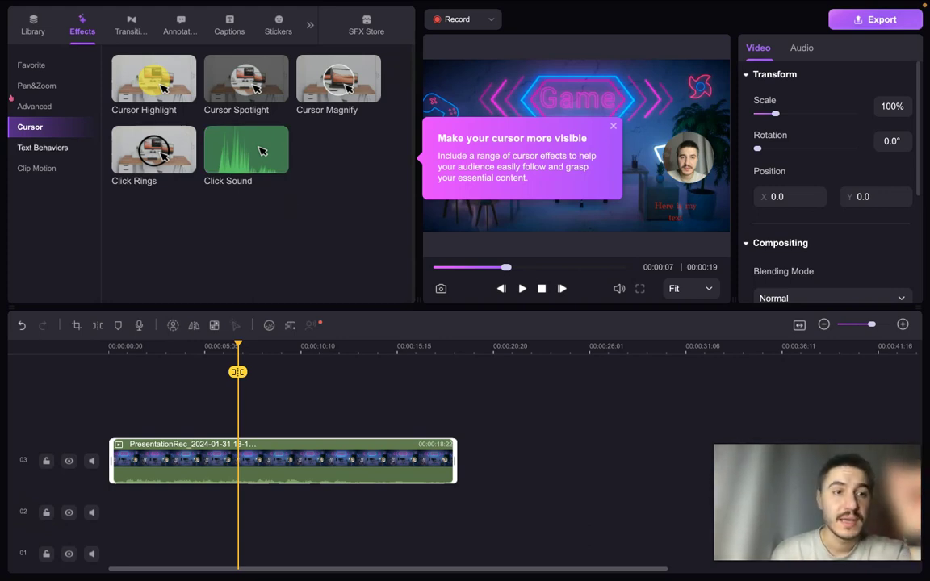
pyautogui.click(44, 148)
pyautogui.click(37, 168)
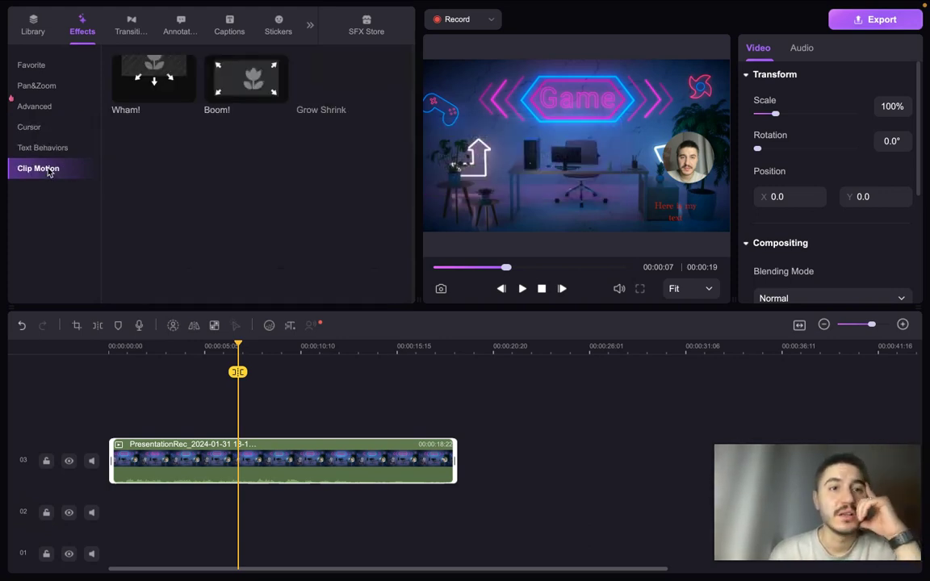
# Look through the Annotations and Captions presets, ending on the Hot audio sounds library.
pyautogui.click(178, 24)
pyautogui.click(229, 24)
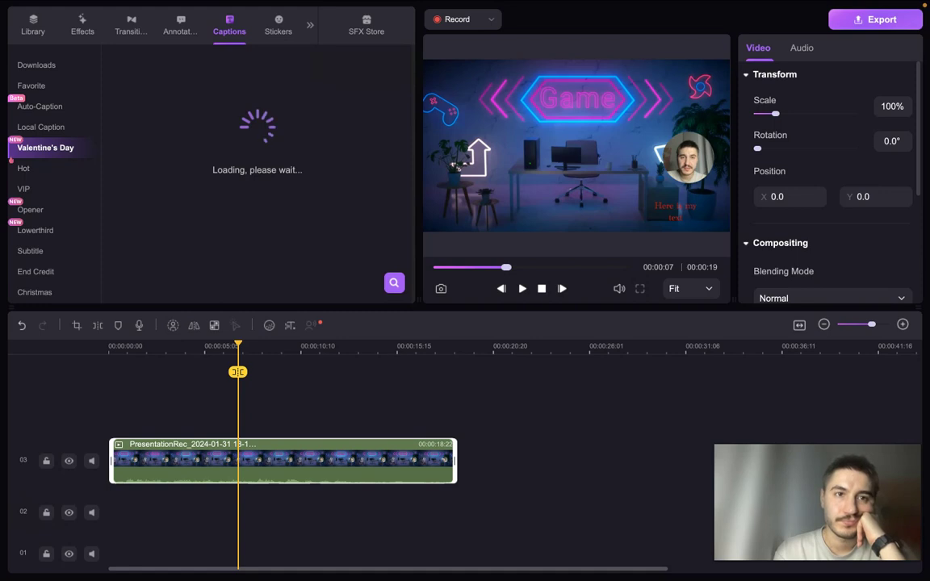
pyautogui.click(309, 25)
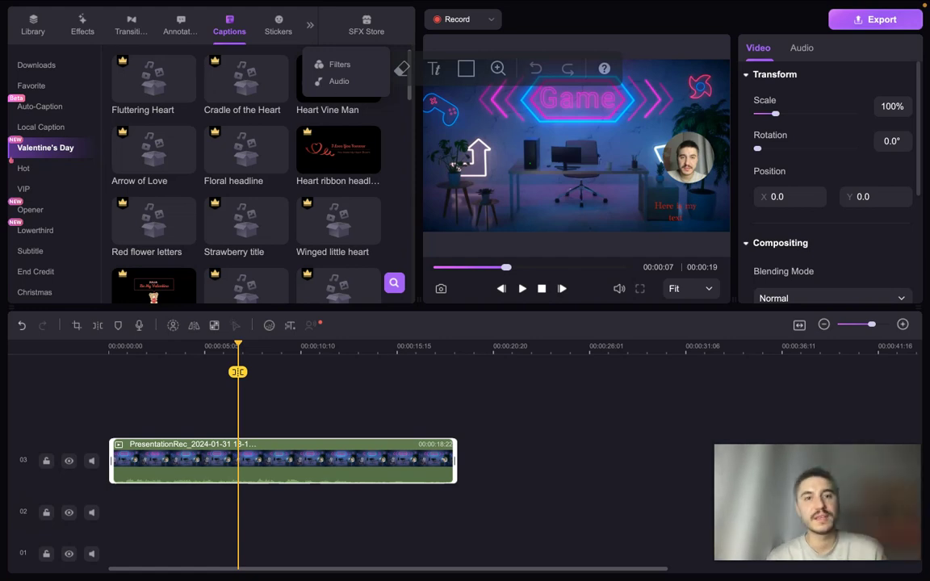
pyautogui.click(337, 81)
# Split the recording clip at the 00:00:07 playhead position.
pyautogui.scroll(-4, 186, 181)
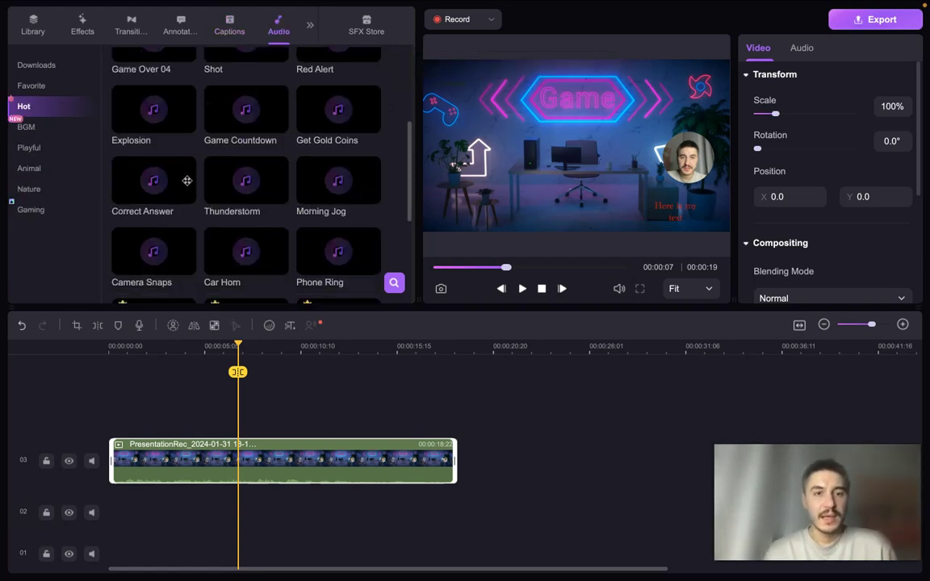
pyautogui.scroll(-5, 186, 180)
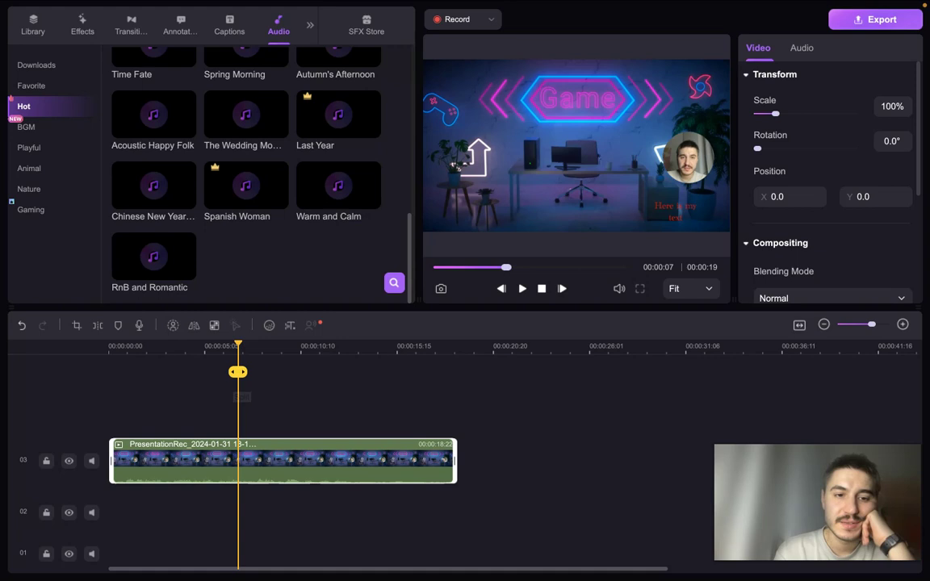
pyautogui.click(237, 372)
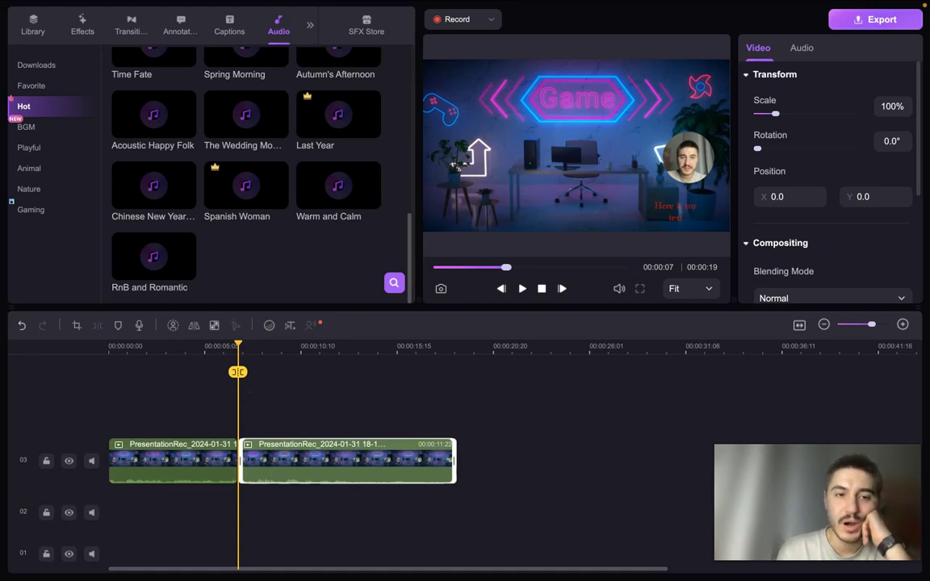
# Auto-caption the recording in English (United States) and select the generated caption clips.
pyautogui.click(269, 325)
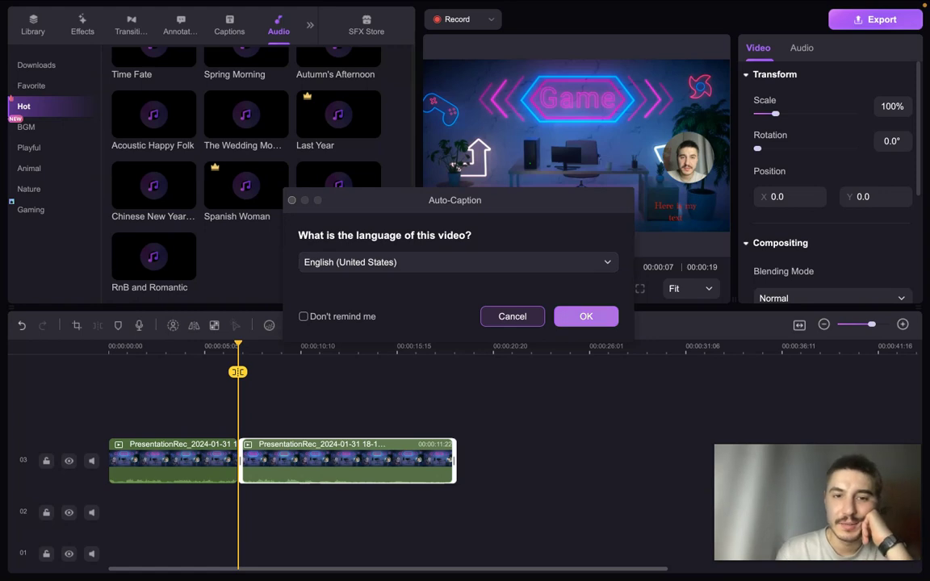
pyautogui.press('Return')
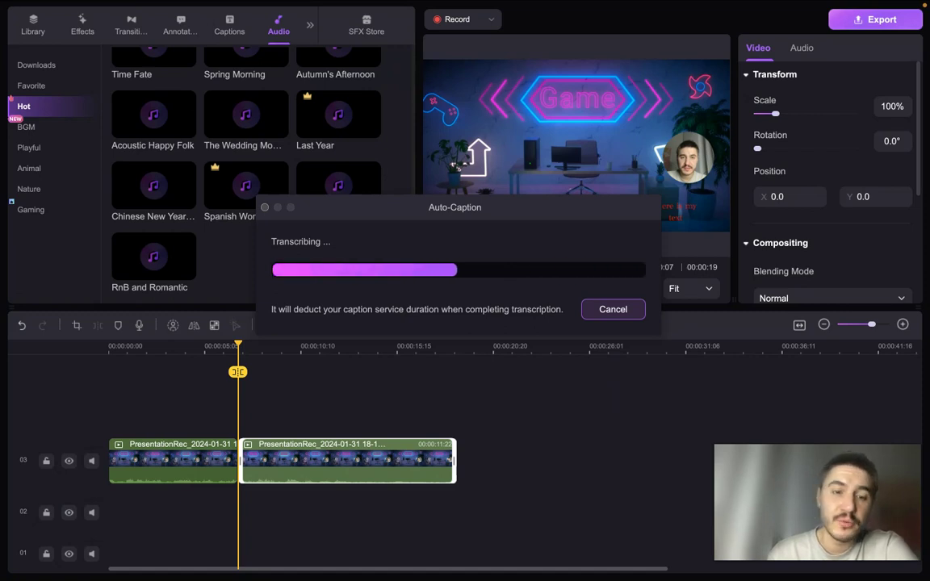
pyautogui.click(290, 419)
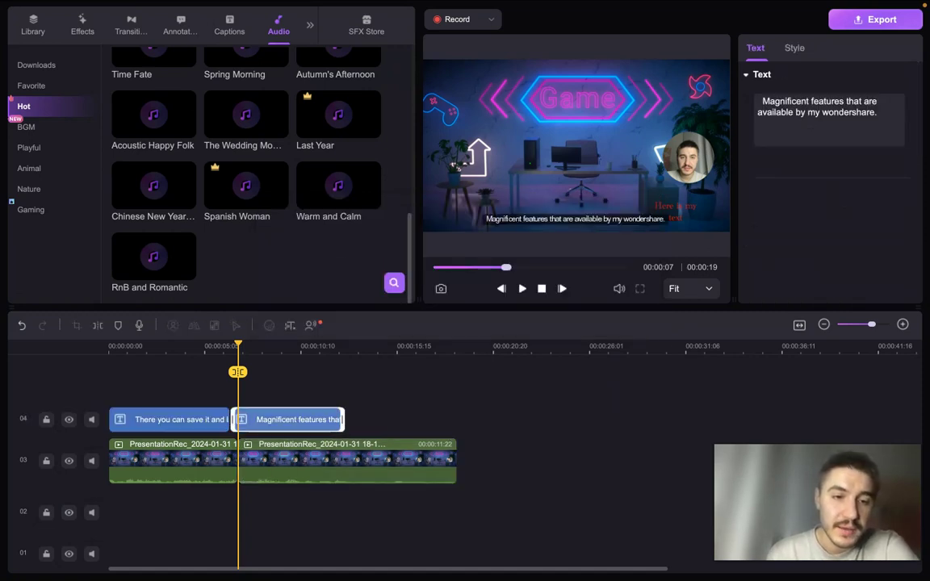
pyautogui.click(168, 426)
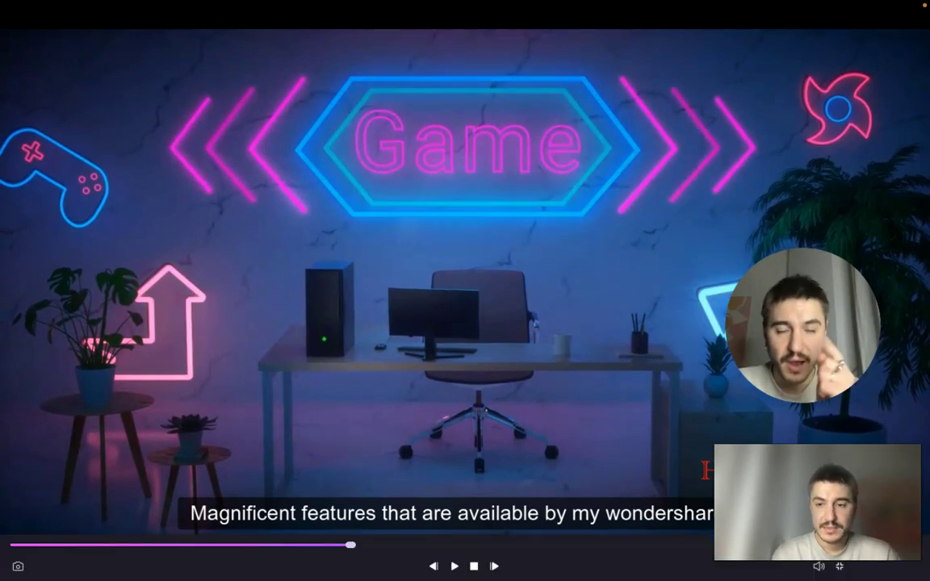
# Exit full-screen preview and select the second recording clip on track 03.
pyautogui.press('Escape')
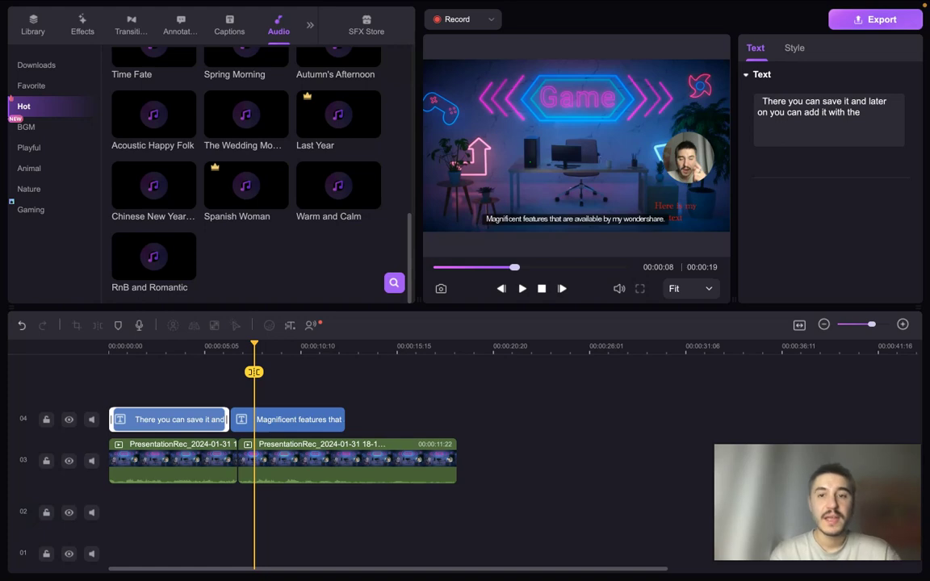
pyautogui.click(352, 458)
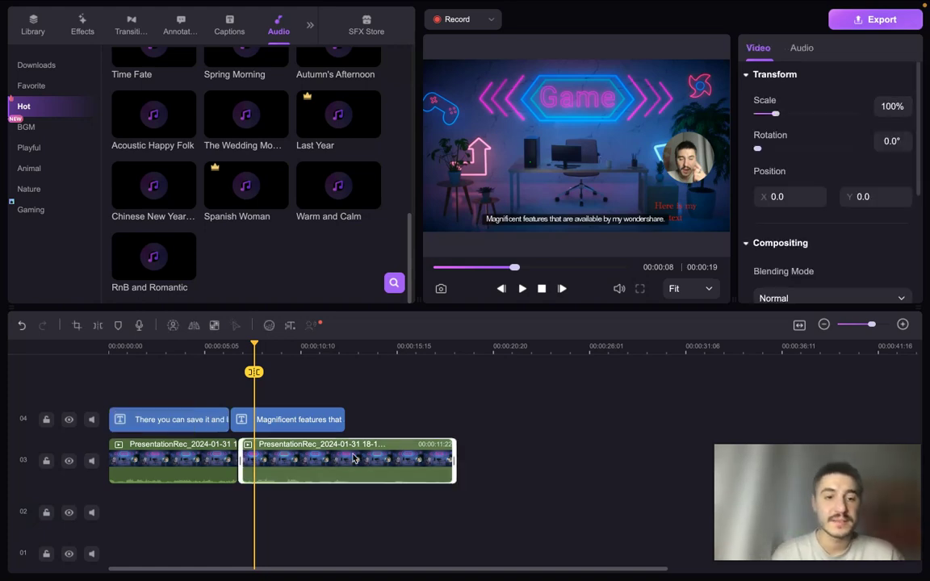